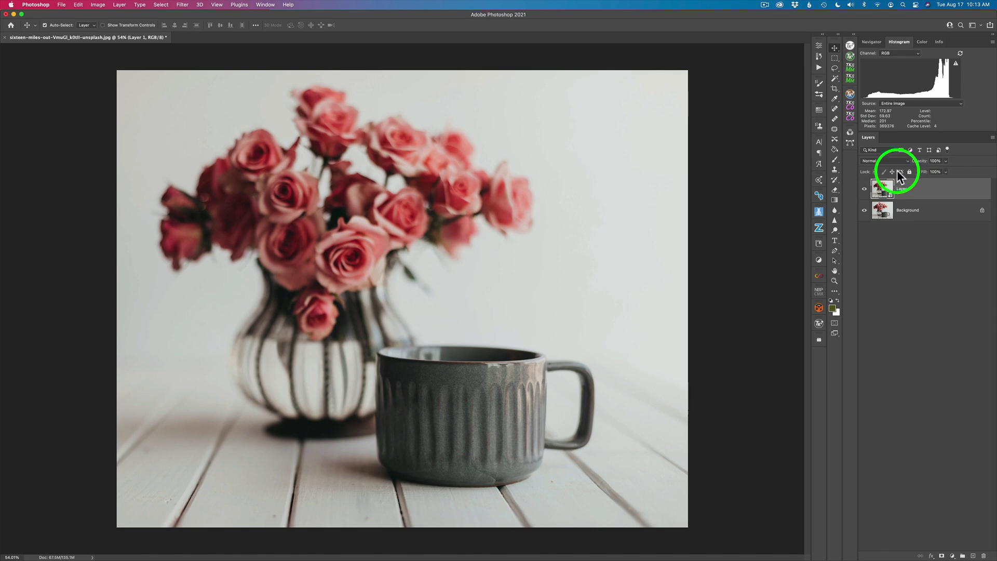
Step: Open Layer 1 in the Luminar AI filter from Skylum Software and switch to its editing tools
left_click(183, 4)
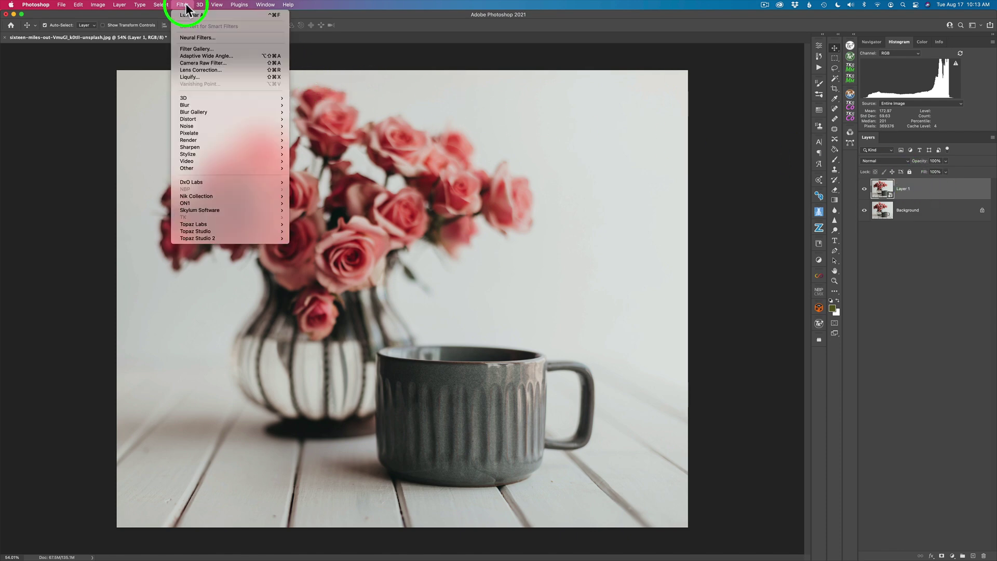
mouse_move(225, 210)
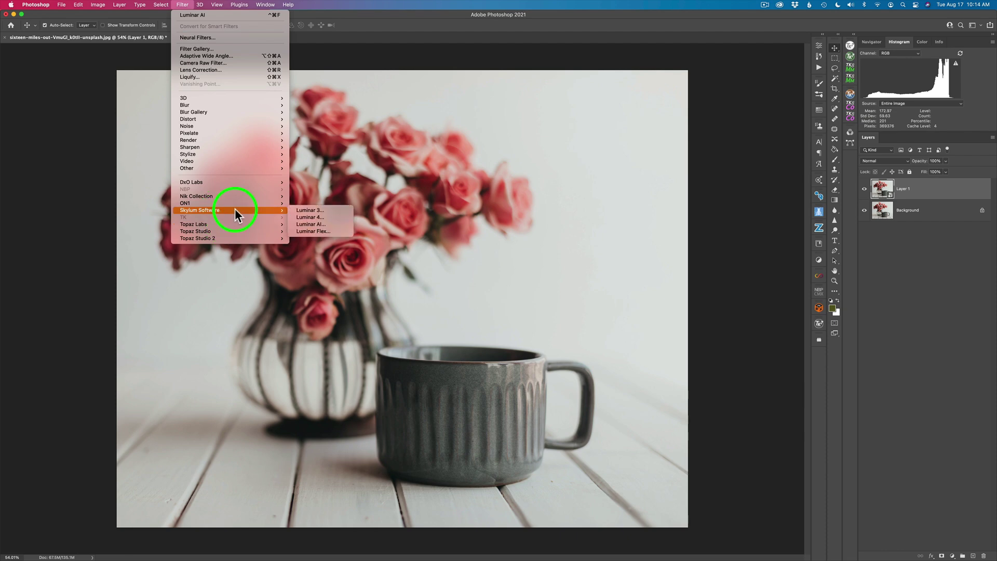
left_click(305, 224)
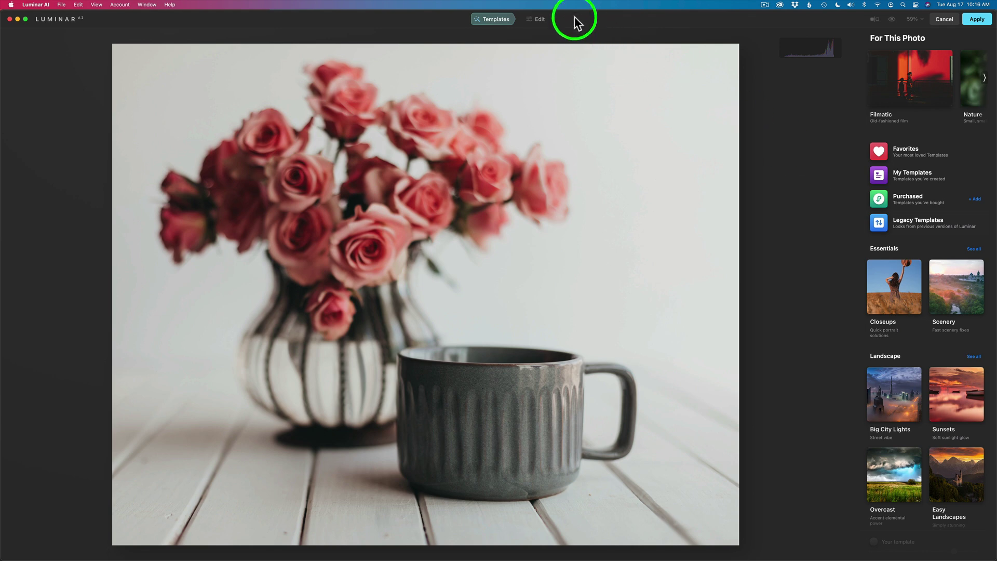
left_click(539, 20)
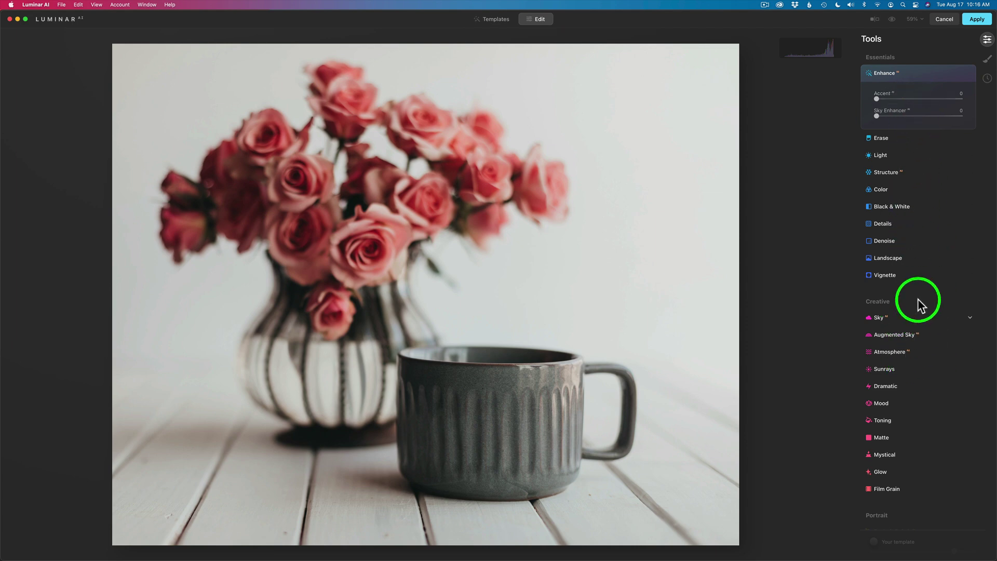
Step: Add a Texture adjustment in Local Masking and expand its advanced settings
left_click(988, 61)
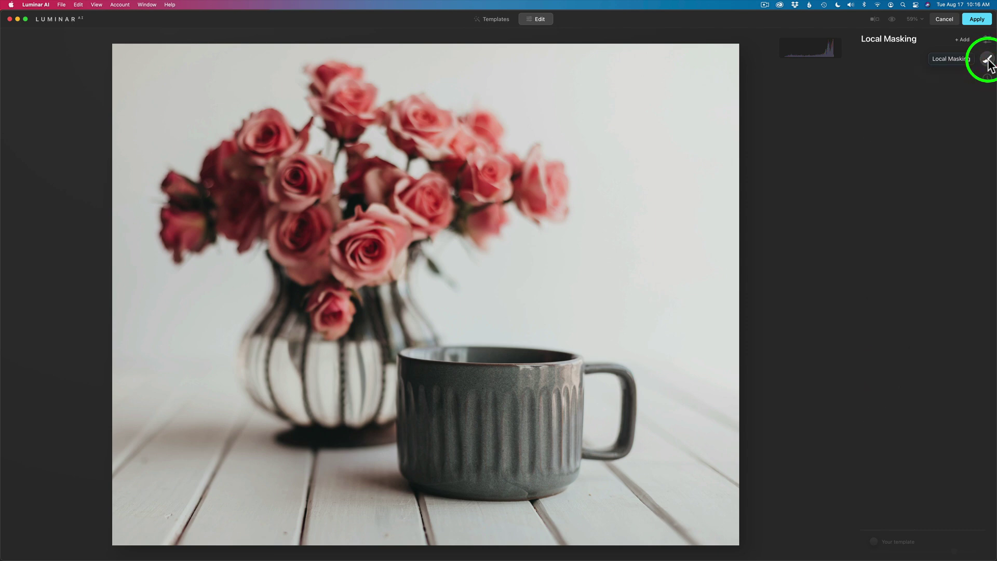
left_click(962, 39)
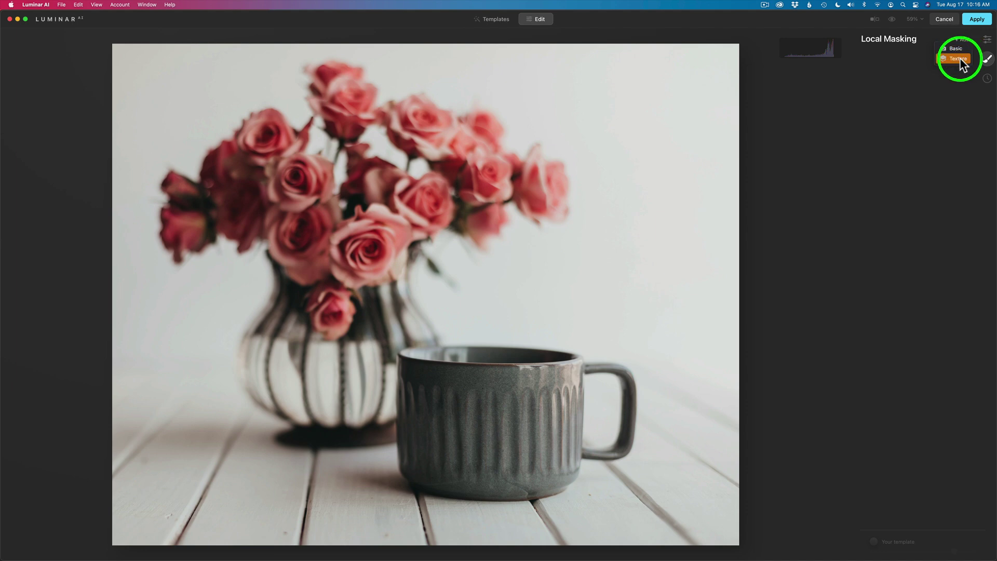
left_click(960, 58)
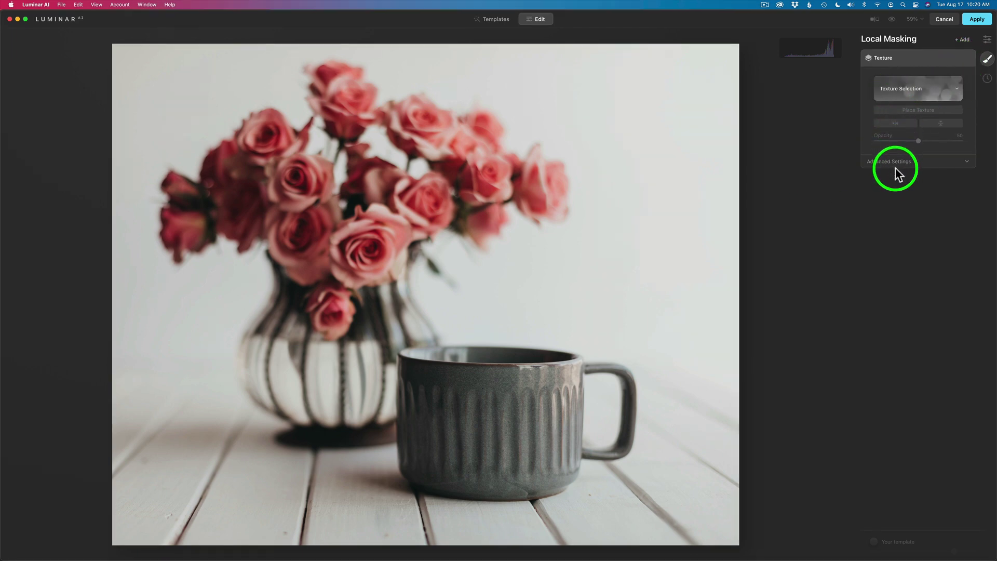
left_click(967, 162)
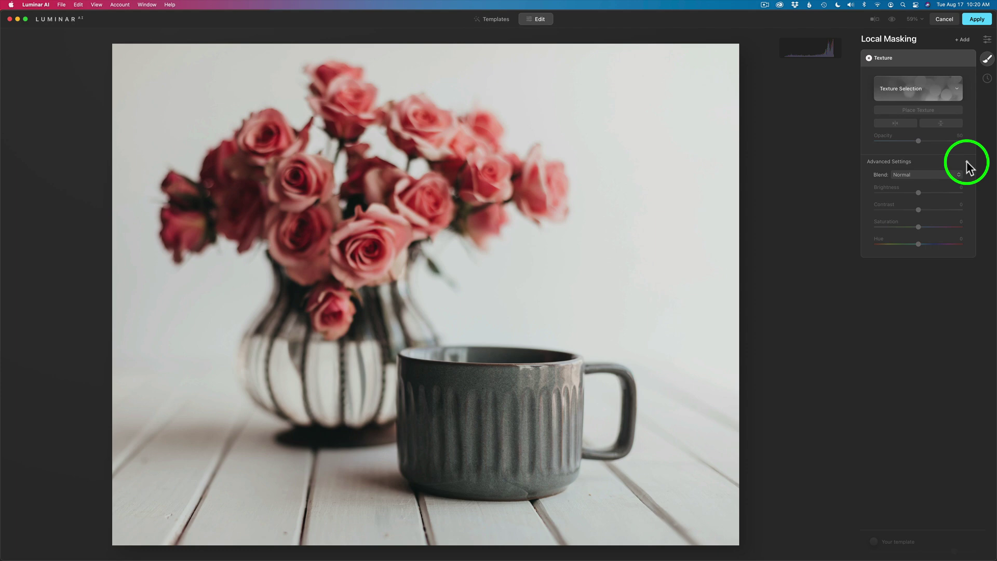
Step: Import Harbour Wall.jpg from the Summer Painterly folder as a custom texture over the photo
left_click(956, 88)
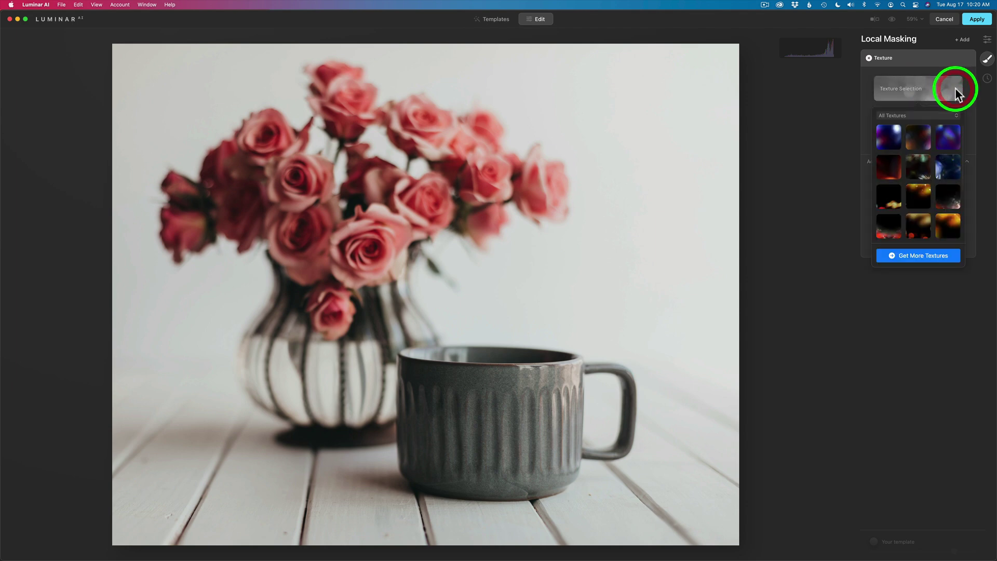
scroll(938, 153, "down", 5)
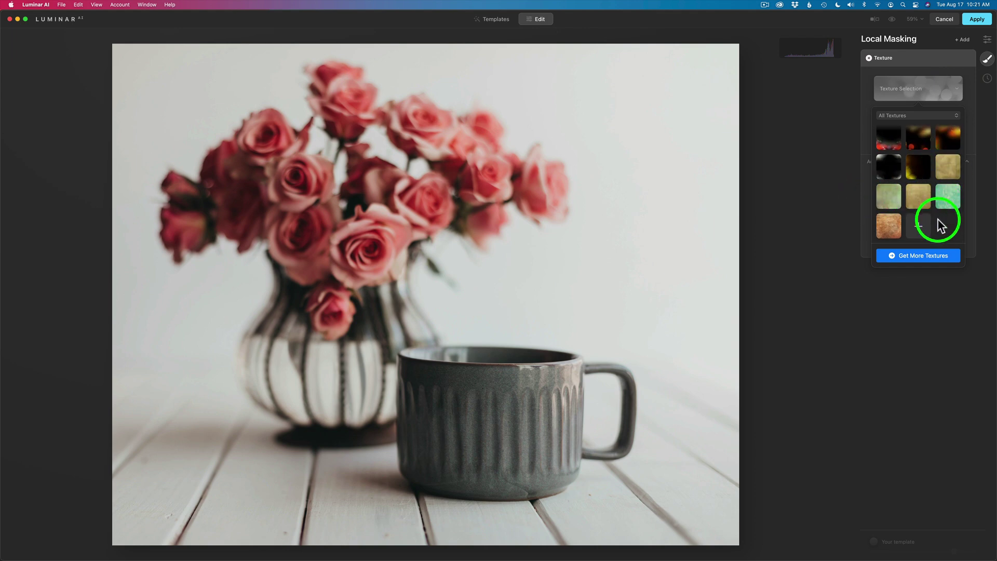
left_click(919, 225)
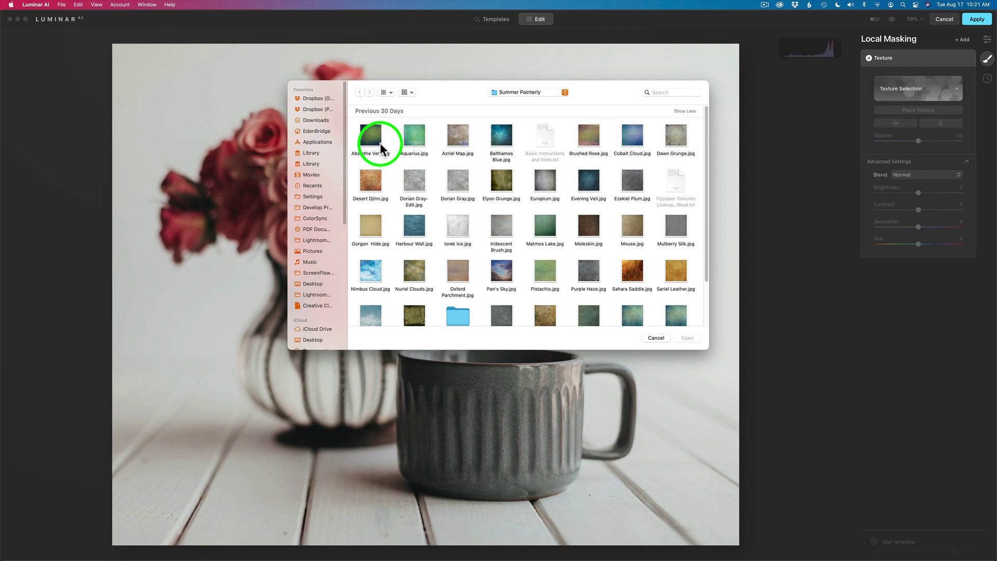
scroll(451, 219, "down", 3)
scroll(451, 220, "up", 3)
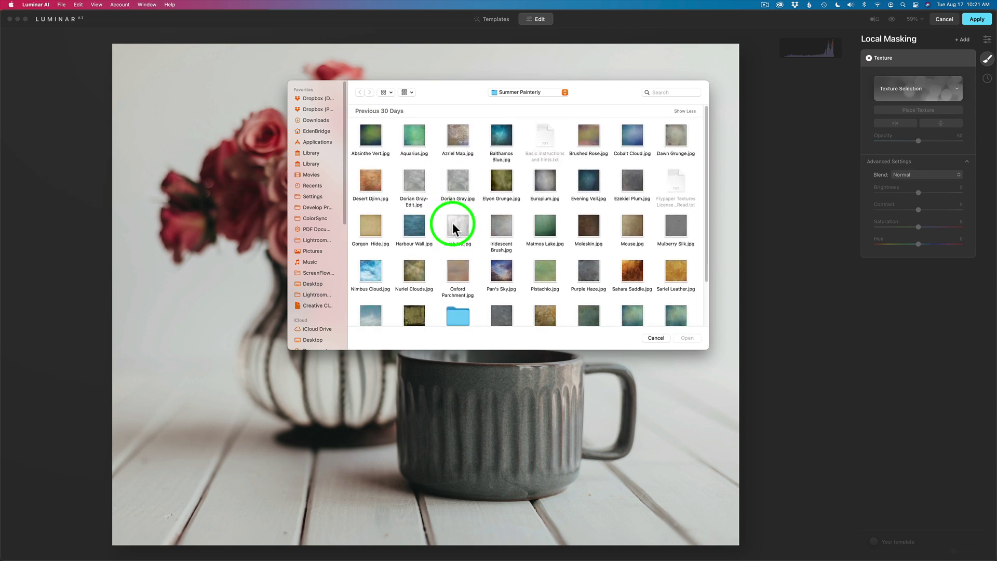
left_click(415, 229)
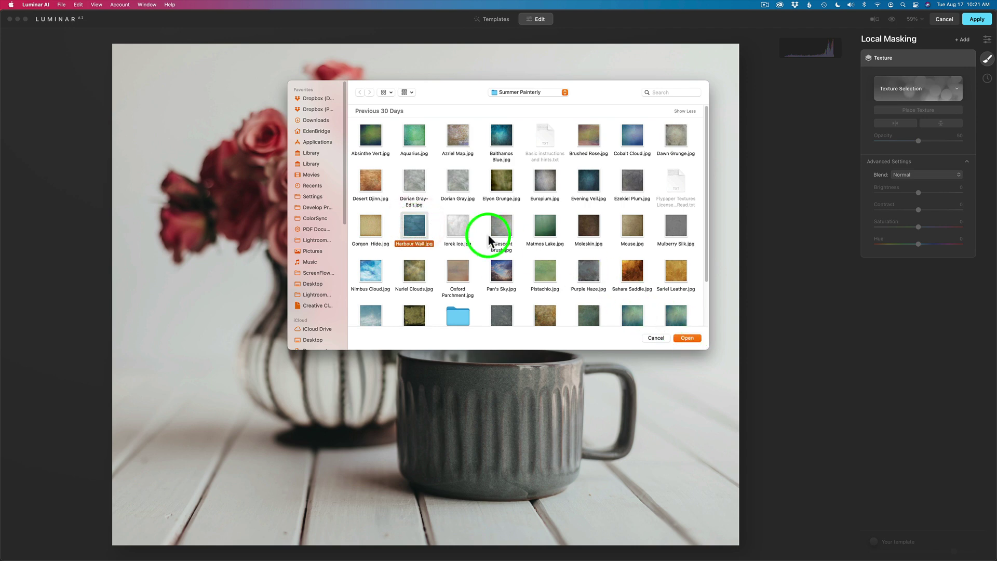
double_click(418, 229)
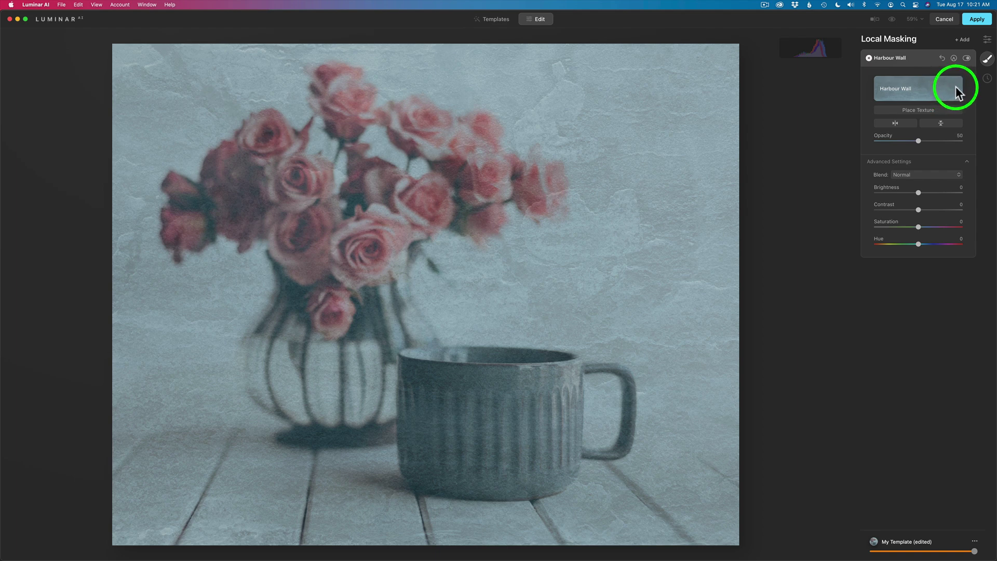
Step: Replace the texture with Desert Djinn and set its opacity to 100
left_click(955, 86)
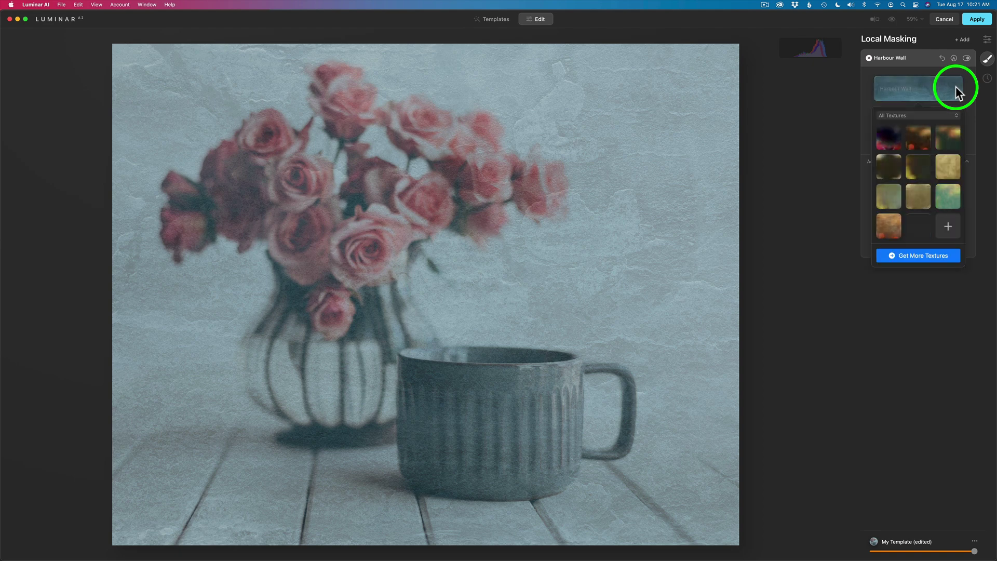
left_click(889, 227)
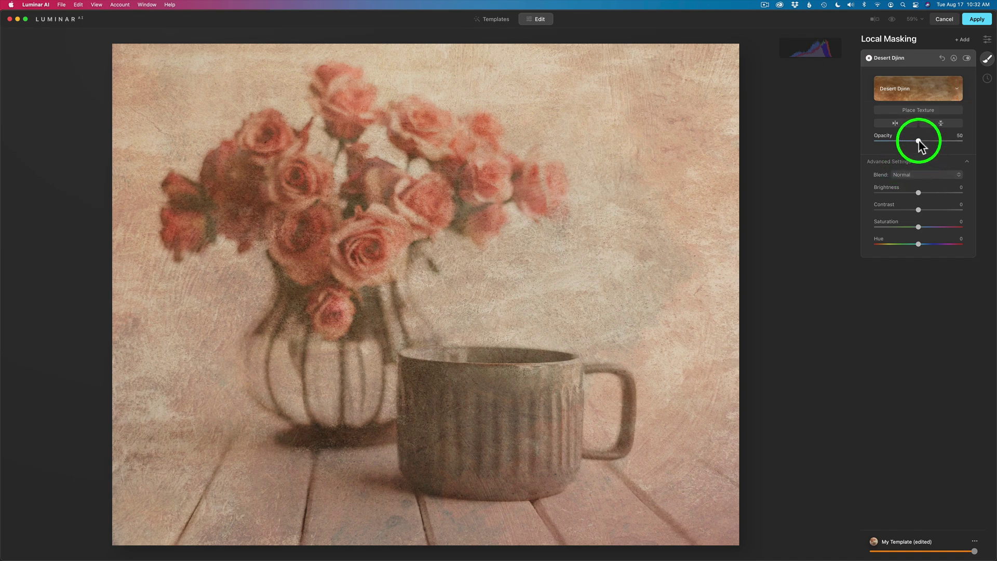
left_click_drag(919, 140, 990, 137)
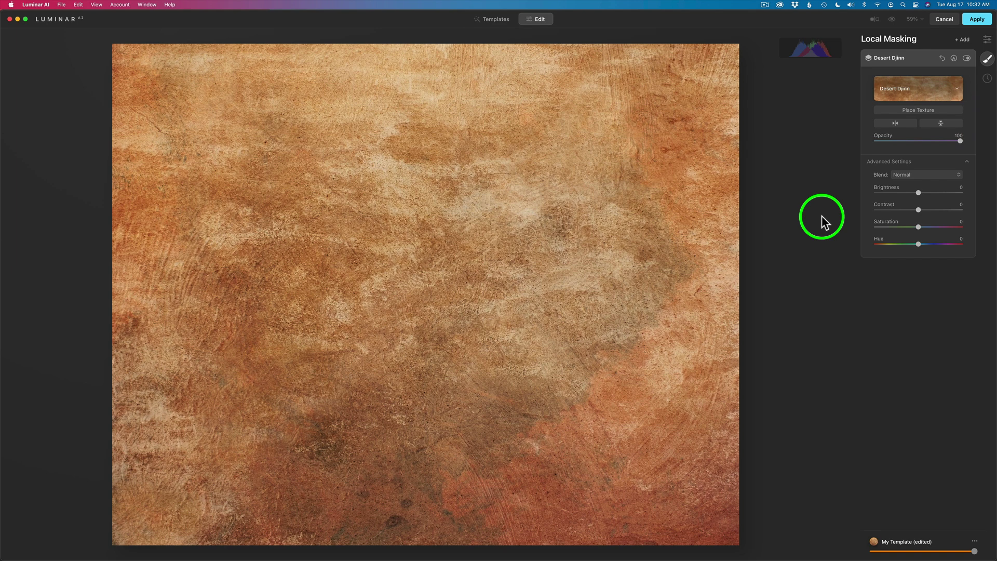
Step: Set the Desert Djinn texture's blend mode to Soft Light and raise its saturation to 33
left_click(959, 176)
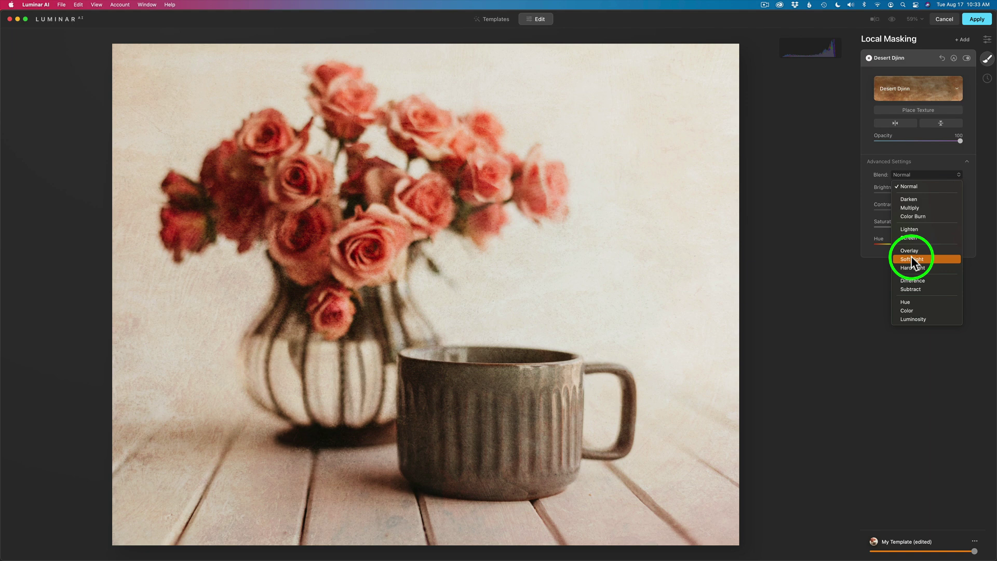
left_click(912, 261)
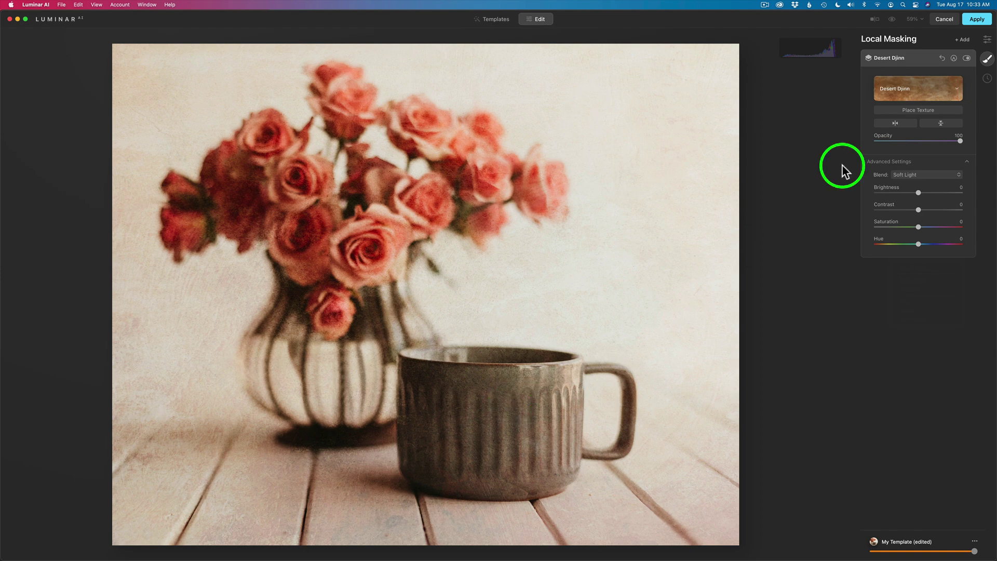
left_click(967, 58)
left_click(966, 57)
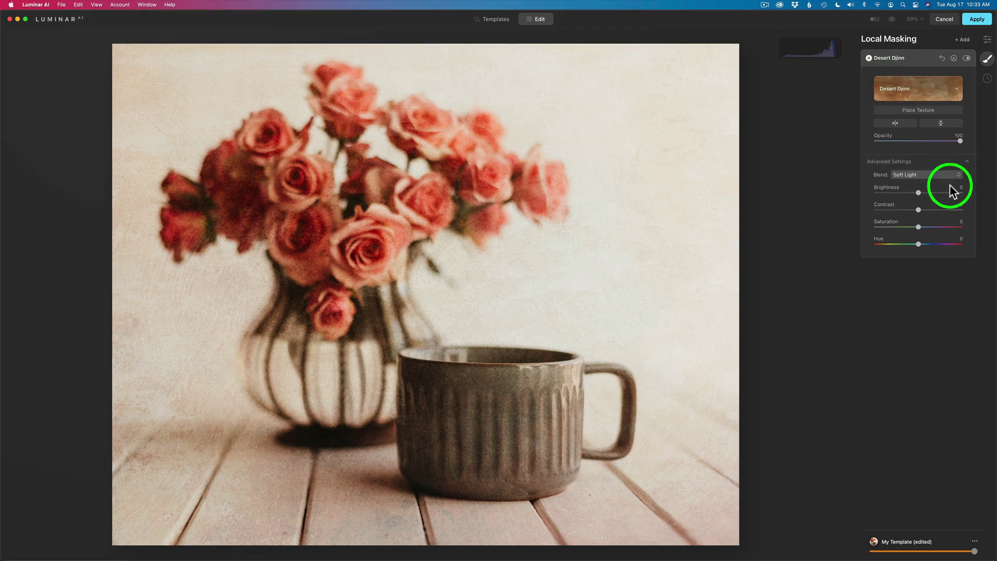
mouse_move(919, 227)
left_mouse_down()
mouse_move(959, 227)
mouse_move(931, 227)
left_mouse_up()
left_click(931, 227)
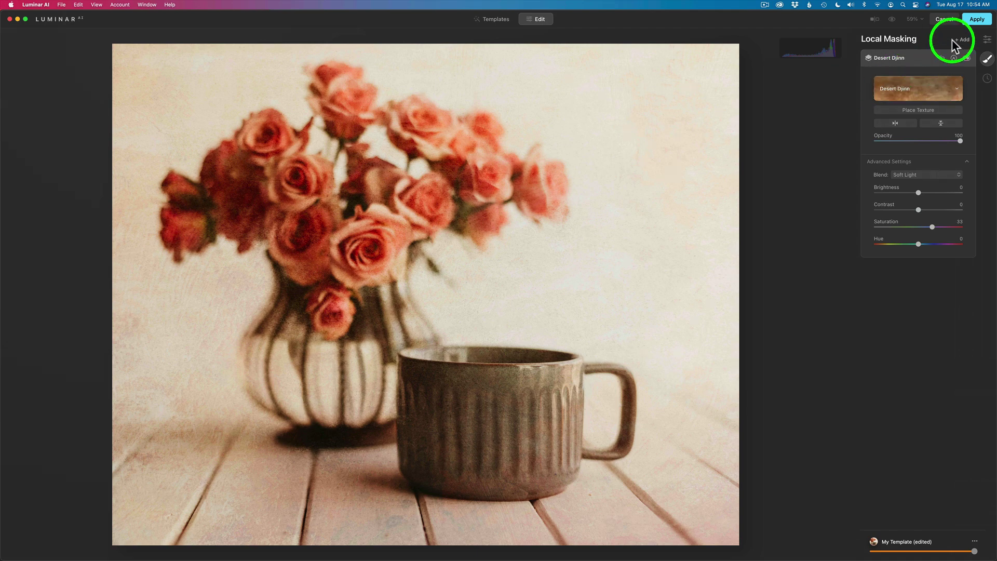
Step: Add a second Desert Djinn texture layer and set its opacity to 40
left_click(954, 58)
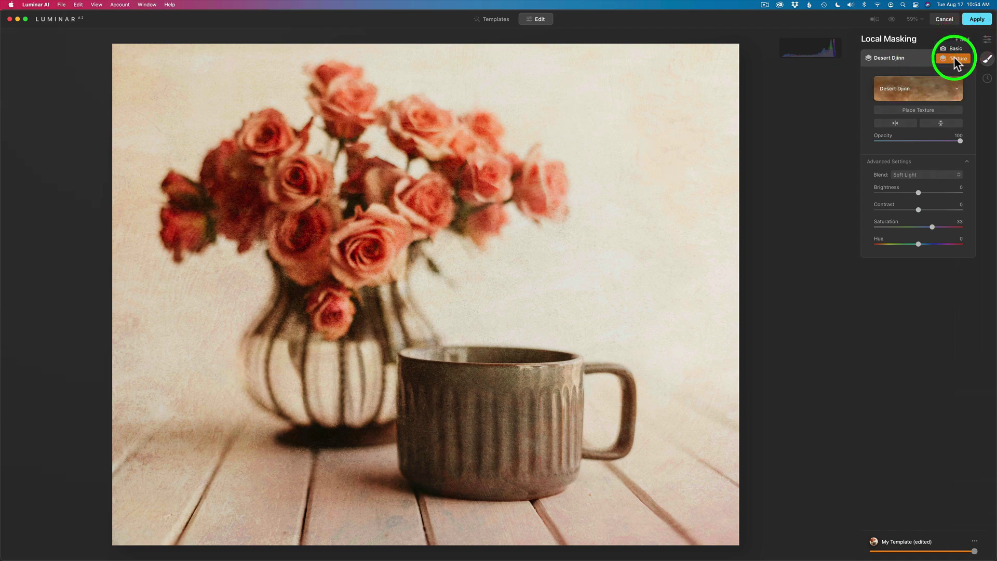
left_click(938, 89)
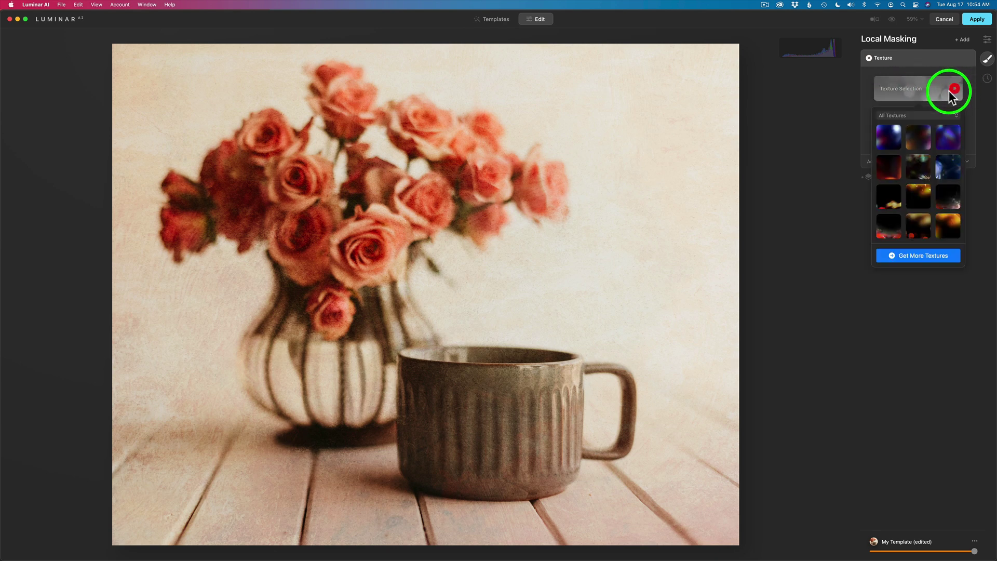
scroll(904, 180, "down", 3)
left_click(891, 225)
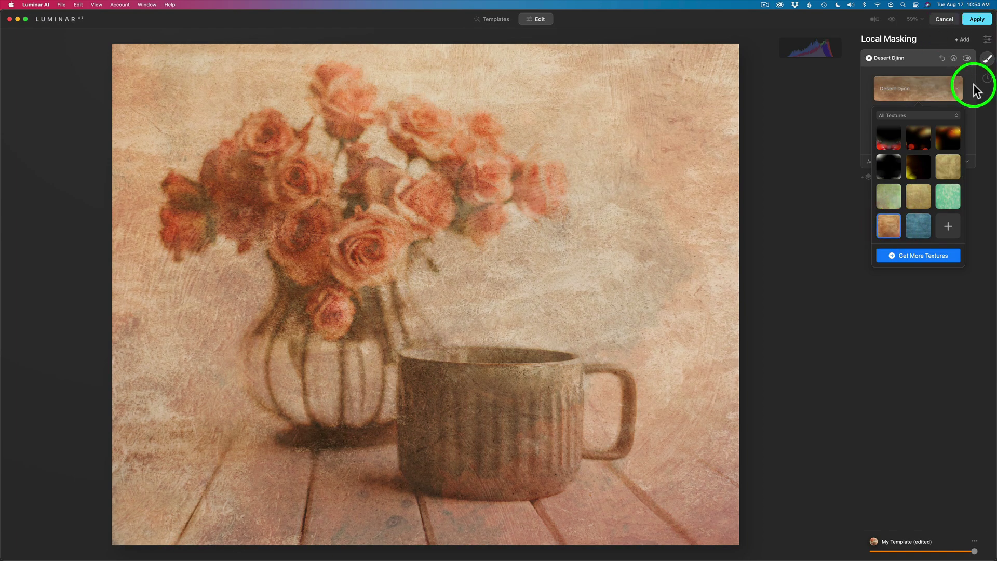
left_click(968, 90)
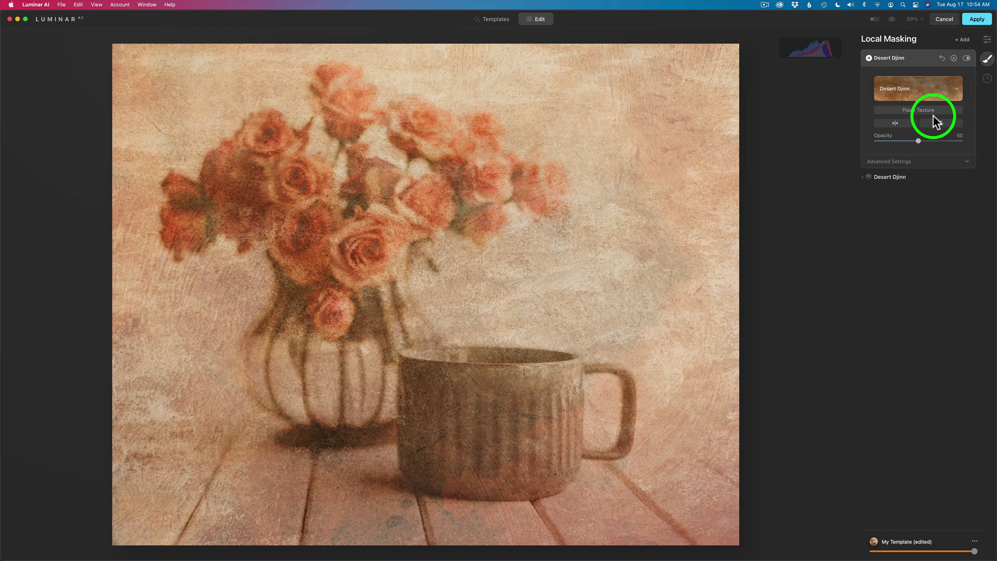
left_click(967, 161)
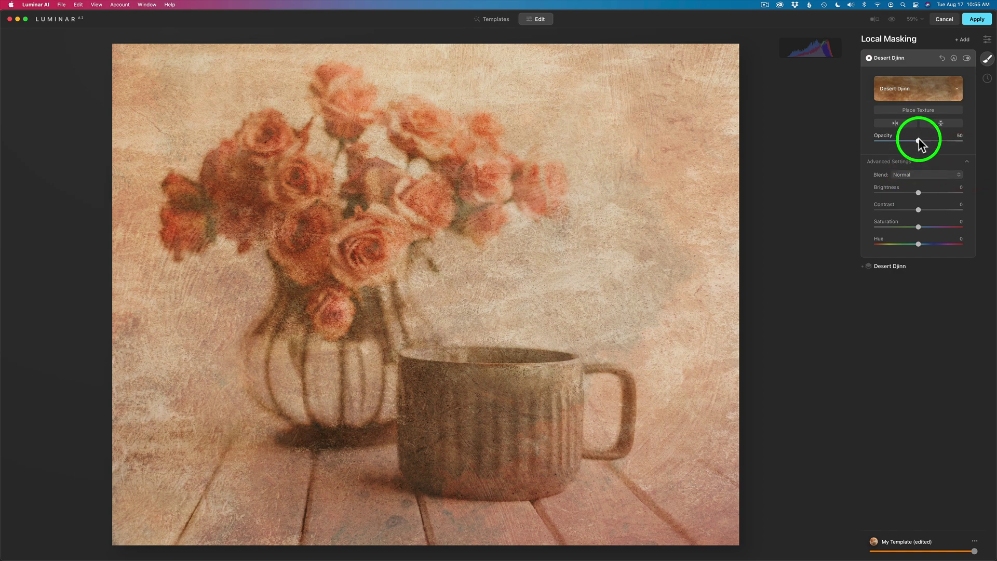
left_click_drag(919, 141, 910, 141)
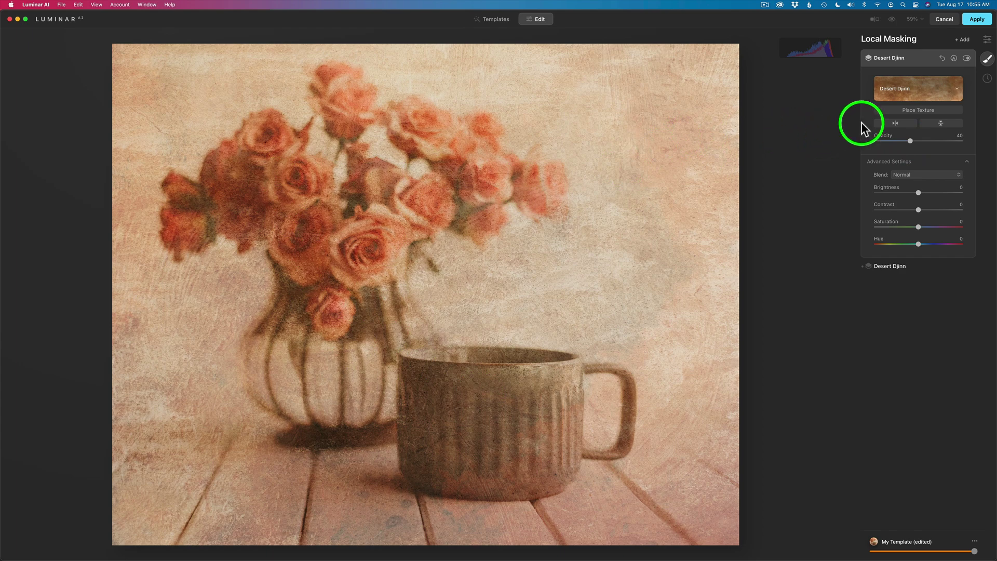
Step: Set up the paint mask eraser for the second texture with radius 86, softness 73 and opacity 83
left_click(955, 58)
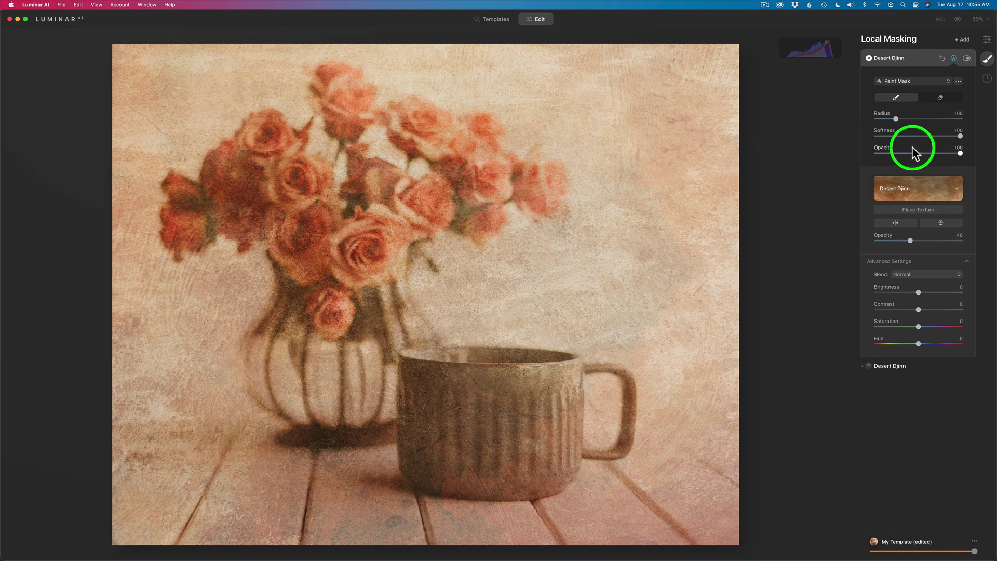
left_click_drag(896, 118, 902, 119)
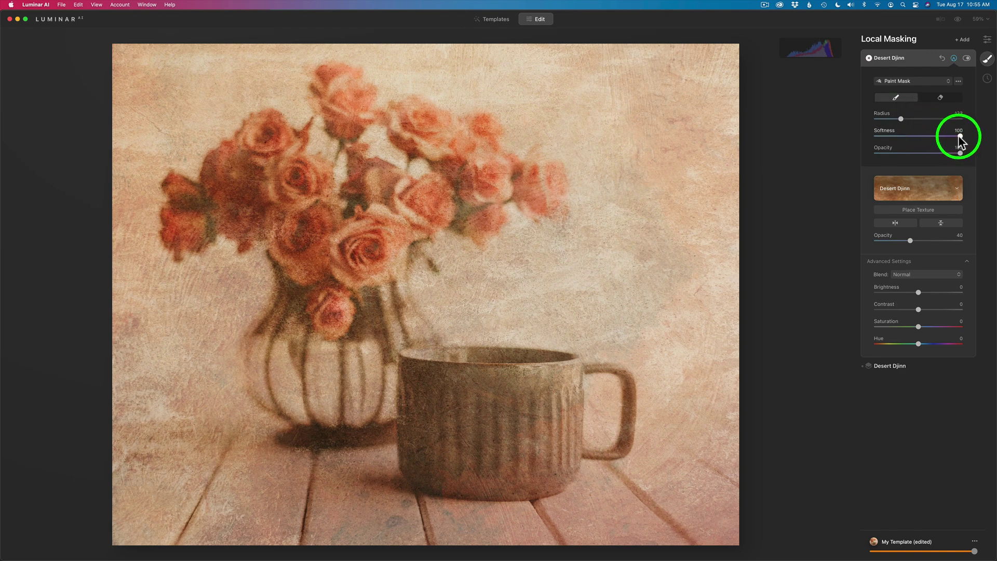
left_click_drag(959, 136, 892, 119)
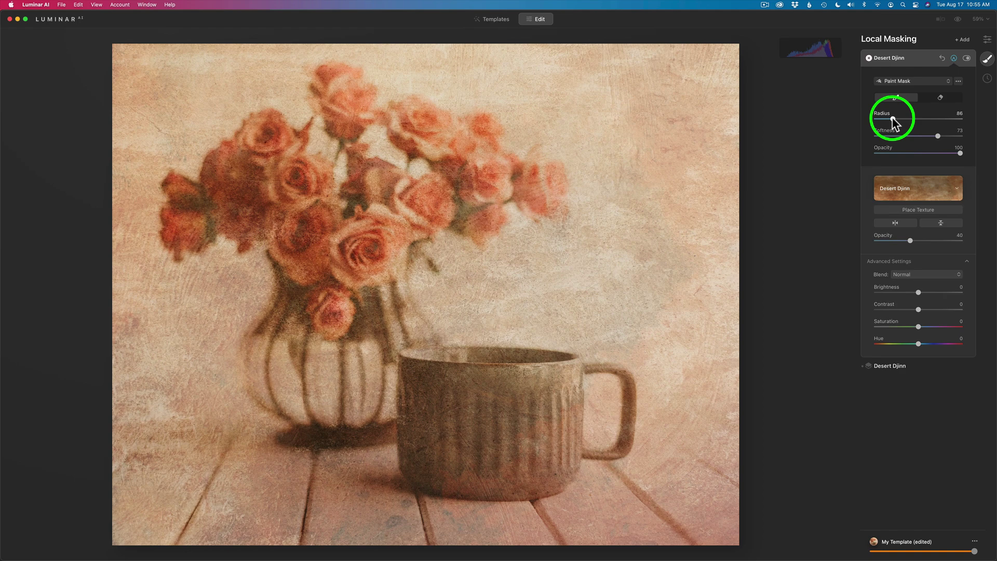
left_click(941, 97)
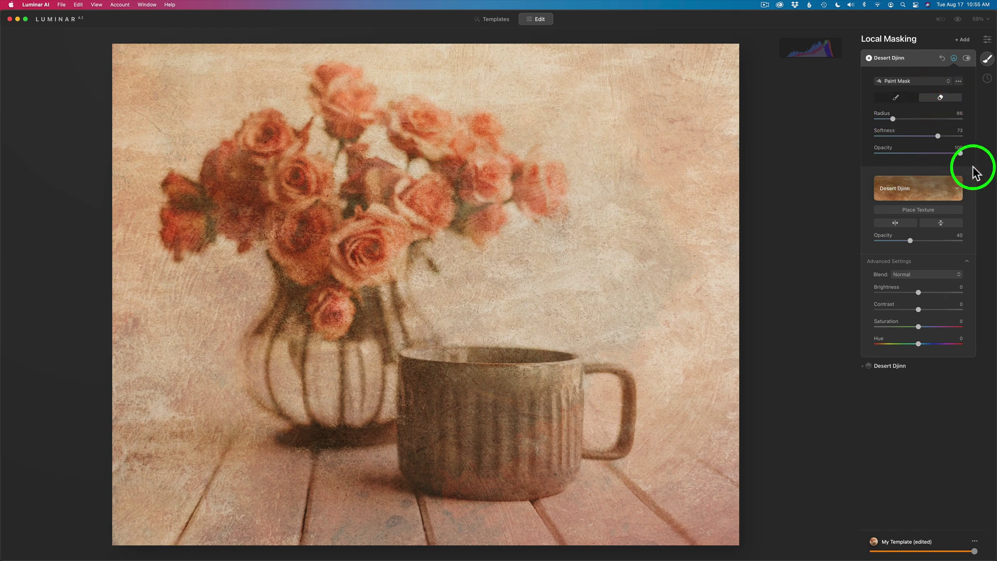
left_click_drag(960, 153, 946, 153)
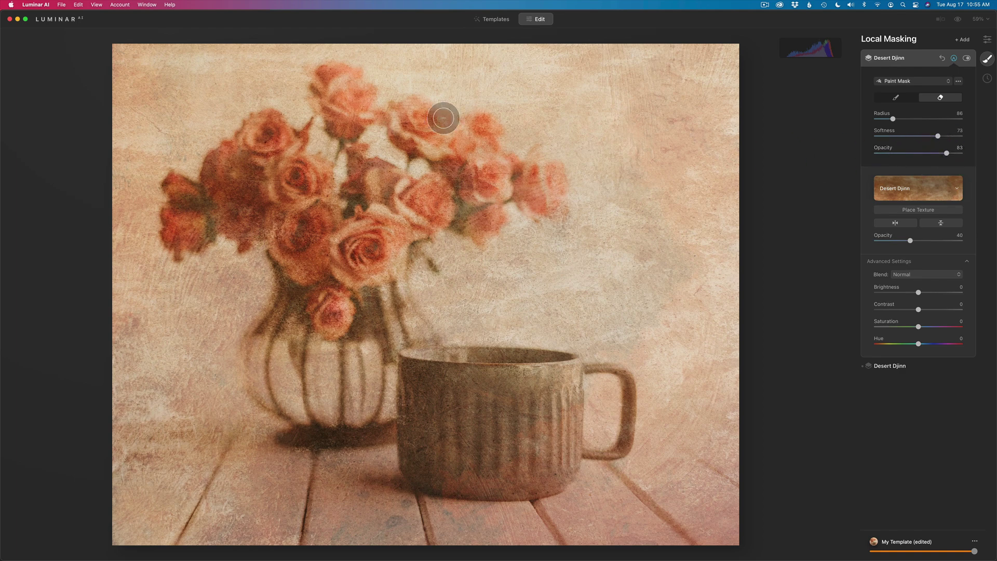
Step: Erase the second texture from the roses, the vase and the body of the mug
mouse_move(338, 79)
left_mouse_down()
mouse_move(327, 106)
mouse_move(349, 113)
mouse_move(340, 81)
mouse_move(343, 119)
mouse_move(343, 76)
mouse_move(327, 107)
mouse_move(350, 90)
mouse_move(348, 134)
left_mouse_up()
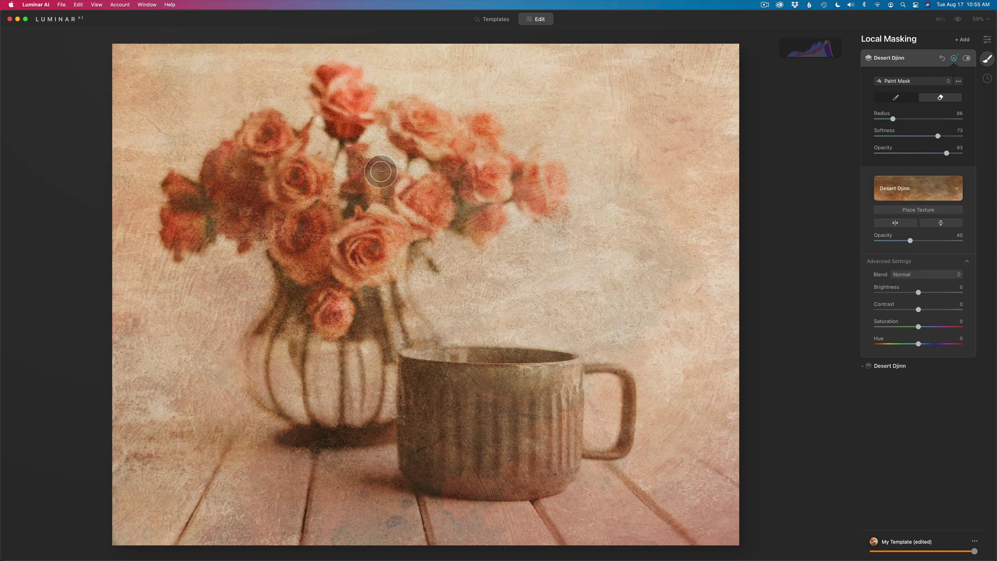
mouse_move(413, 117)
left_mouse_down()
mouse_move(404, 135)
mouse_move(428, 117)
mouse_move(405, 140)
mouse_move(446, 120)
mouse_move(464, 144)
mouse_move(447, 173)
mouse_move(477, 138)
mouse_move(493, 165)
mouse_move(540, 174)
mouse_move(541, 165)
mouse_move(540, 189)
mouse_move(498, 191)
mouse_move(476, 216)
mouse_move(391, 194)
mouse_move(403, 175)
mouse_move(441, 200)
mouse_move(385, 204)
mouse_move(360, 182)
mouse_move(356, 224)
mouse_move(321, 215)
mouse_move(294, 186)
mouse_move(305, 154)
mouse_move(277, 151)
mouse_move(266, 122)
mouse_move(260, 161)
mouse_move(204, 217)
mouse_move(176, 190)
mouse_move(186, 235)
mouse_move(200, 244)
mouse_move(257, 235)
mouse_move(295, 259)
mouse_move(294, 249)
mouse_move(389, 231)
mouse_move(396, 243)
mouse_move(394, 256)
mouse_move(321, 290)
mouse_move(278, 294)
mouse_move(262, 360)
mouse_move(274, 399)
mouse_move(305, 414)
mouse_move(348, 415)
mouse_move(308, 387)
mouse_move(313, 303)
mouse_move(308, 333)
mouse_move(317, 350)
mouse_move(279, 377)
mouse_move(306, 323)
mouse_move(335, 379)
mouse_move(358, 287)
mouse_move(373, 383)
mouse_move(383, 280)
mouse_move(416, 323)
mouse_move(404, 375)
mouse_move(362, 403)
mouse_move(377, 413)
mouse_move(400, 367)
mouse_move(425, 356)
mouse_move(561, 374)
mouse_move(553, 475)
mouse_move(448, 474)
mouse_move(407, 441)
mouse_move(470, 441)
mouse_move(440, 373)
left_mouse_up()
mouse_move(498, 435)
left_mouse_down()
mouse_move(484, 393)
mouse_move(546, 402)
mouse_move(536, 445)
mouse_move(468, 461)
mouse_move(555, 444)
mouse_move(550, 397)
mouse_move(567, 368)
mouse_move(506, 385)
left_mouse_up()
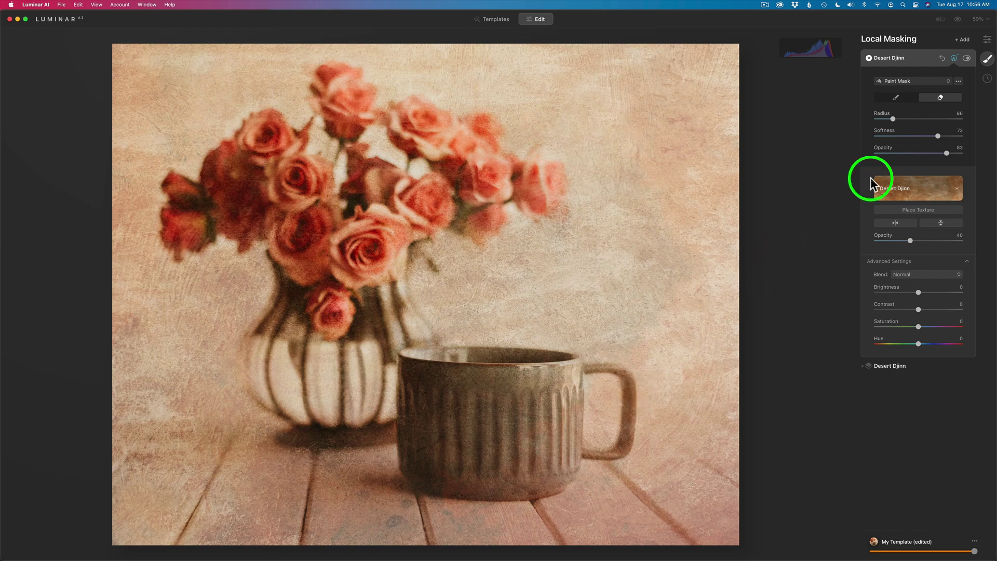
Step: Erase the second Desert Djinn texture from the mug's handle with eraser radius 26, and lower the texture's opacity to 35
left_click_drag(893, 119, 882, 119)
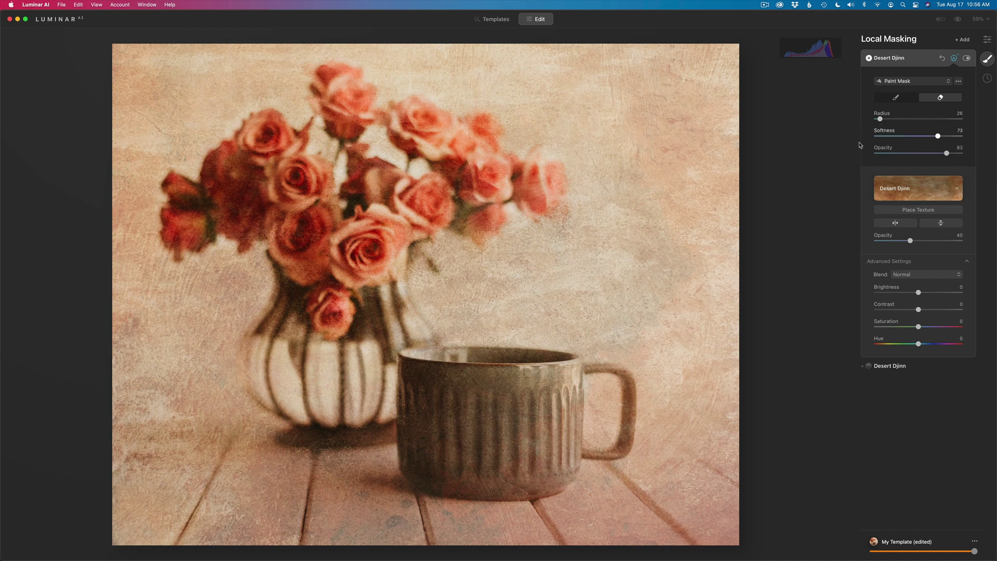
mouse_move(595, 369)
left_mouse_down()
mouse_move(618, 375)
mouse_move(586, 377)
mouse_move(635, 385)
mouse_move(631, 448)
mouse_move(592, 461)
mouse_move(625, 452)
mouse_move(636, 413)
mouse_move(615, 452)
left_mouse_up()
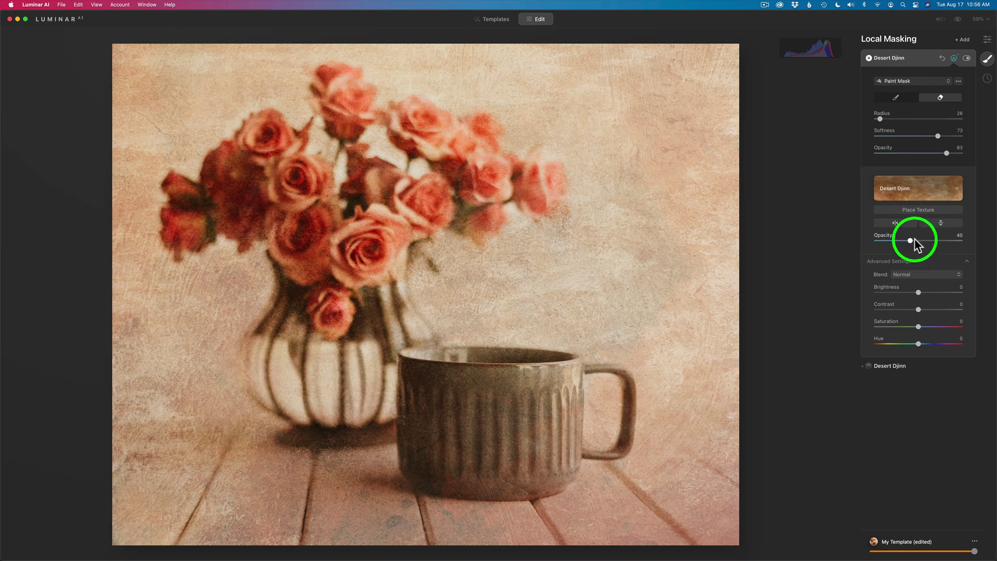
left_click_drag(910, 242, 905, 241)
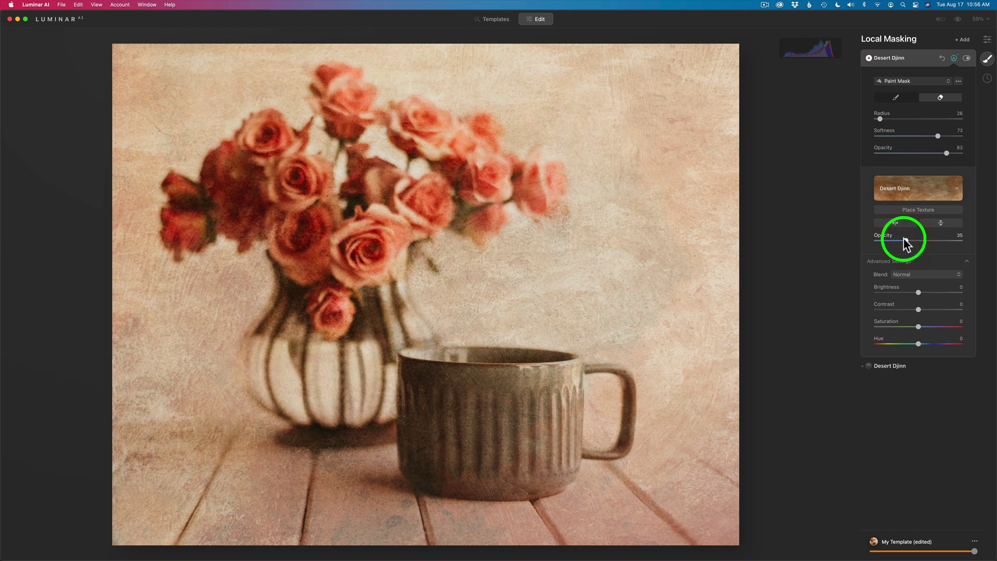
left_click(958, 21)
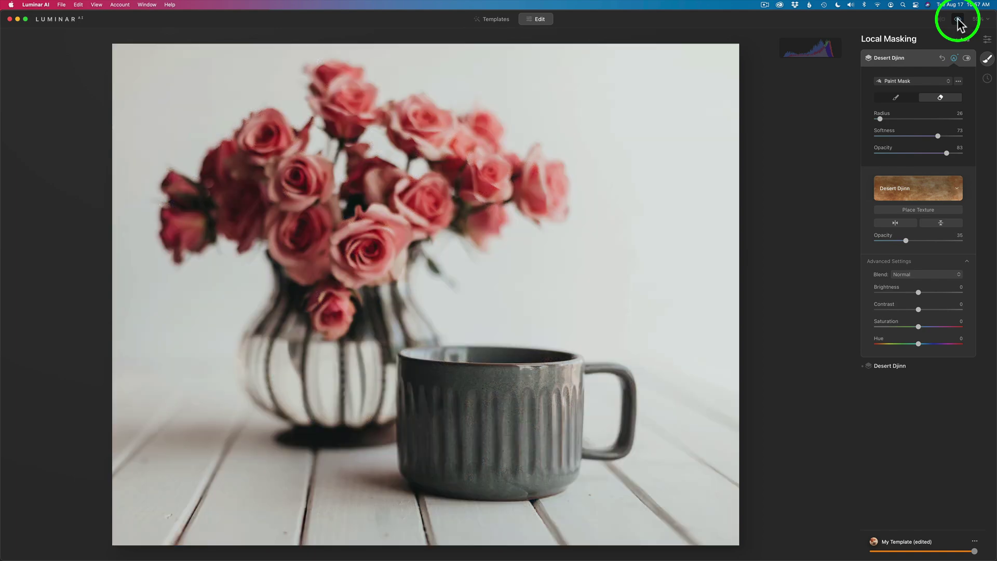
left_click(959, 21)
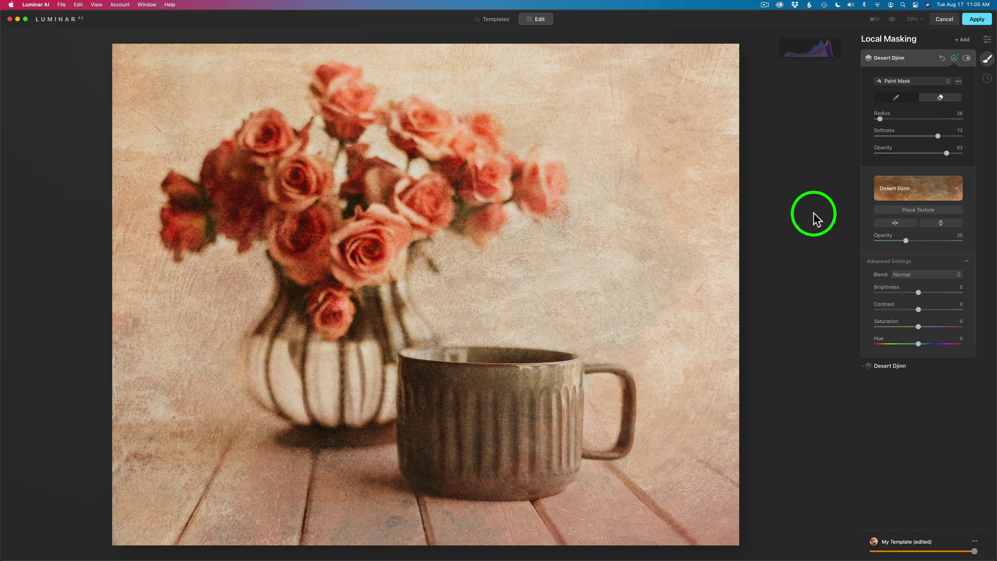
Step: Open the second texture for placement and rotate it clockwise so it sits tilted over the photo
left_click(917, 209)
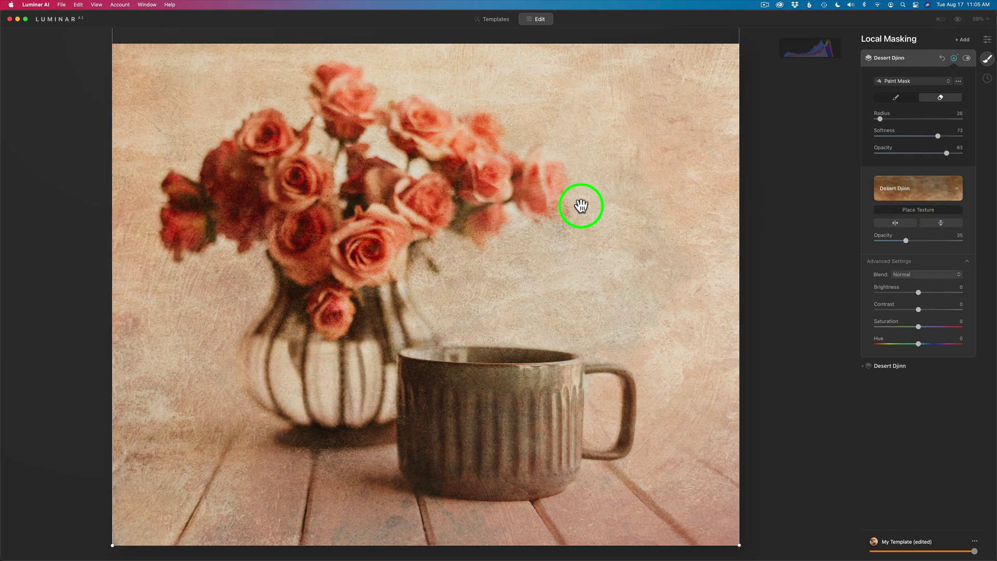
key("super+minus")
key("super+equal")
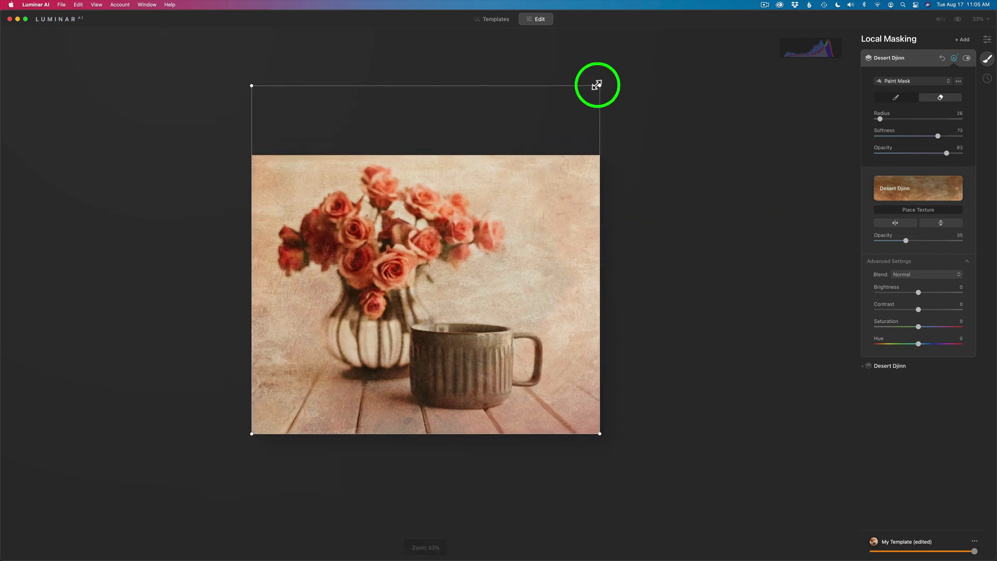
mouse_move(600, 85)
left_mouse_down()
mouse_move(534, 134)
mouse_move(610, 85)
mouse_move(603, 88)
left_mouse_up()
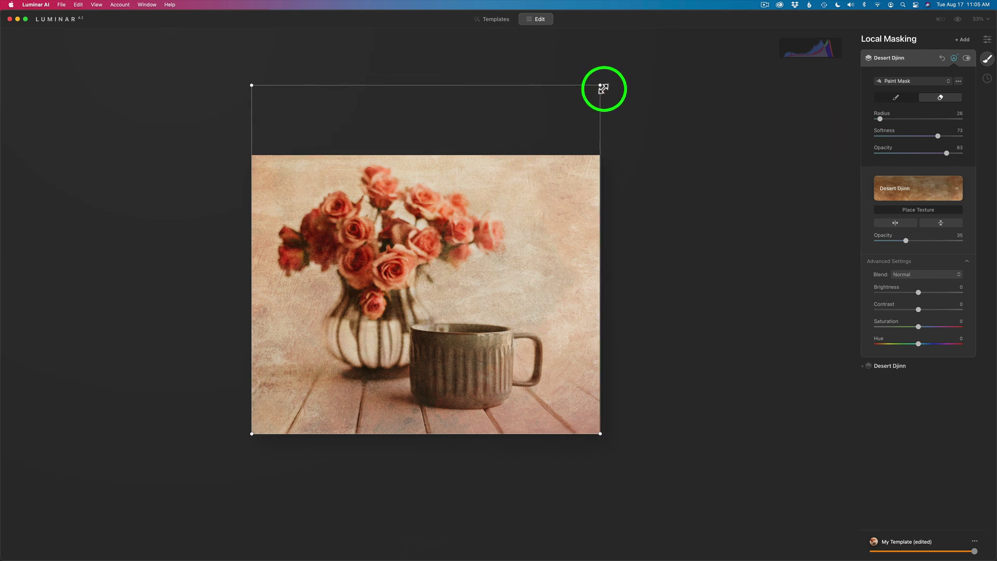
left_click_drag(607, 78, 652, 142)
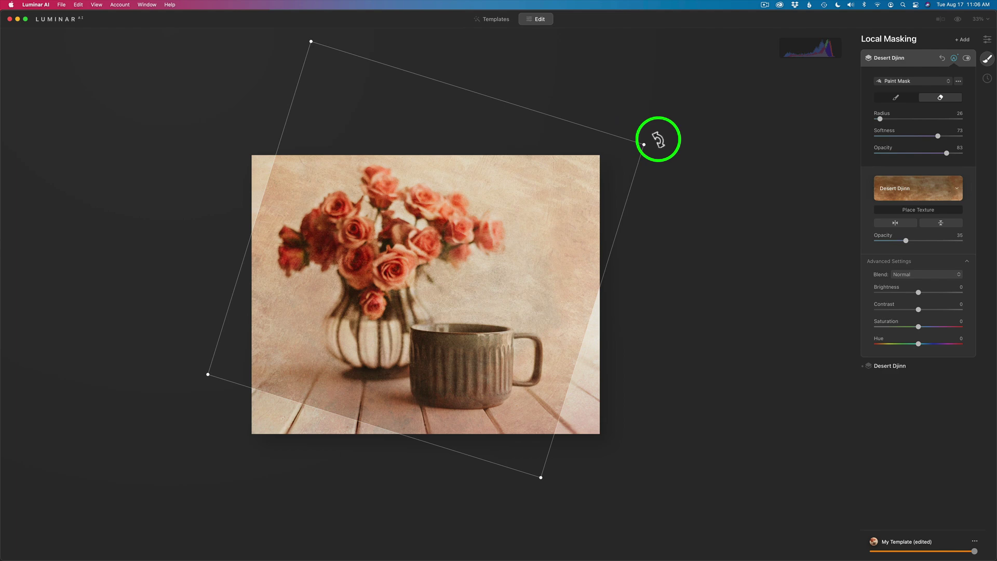
left_click_drag(659, 142, 661, 156)
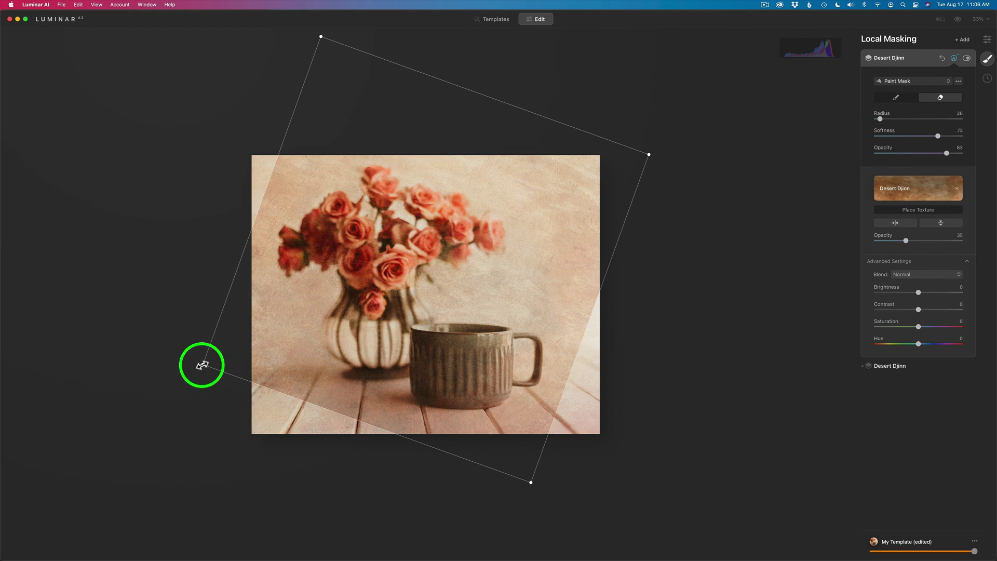
Step: Enlarge and reposition the rotated texture until it covers the entire photo, and finish placing it
left_click_drag(202, 365, 106, 391)
left_click_drag(499, 295, 536, 310)
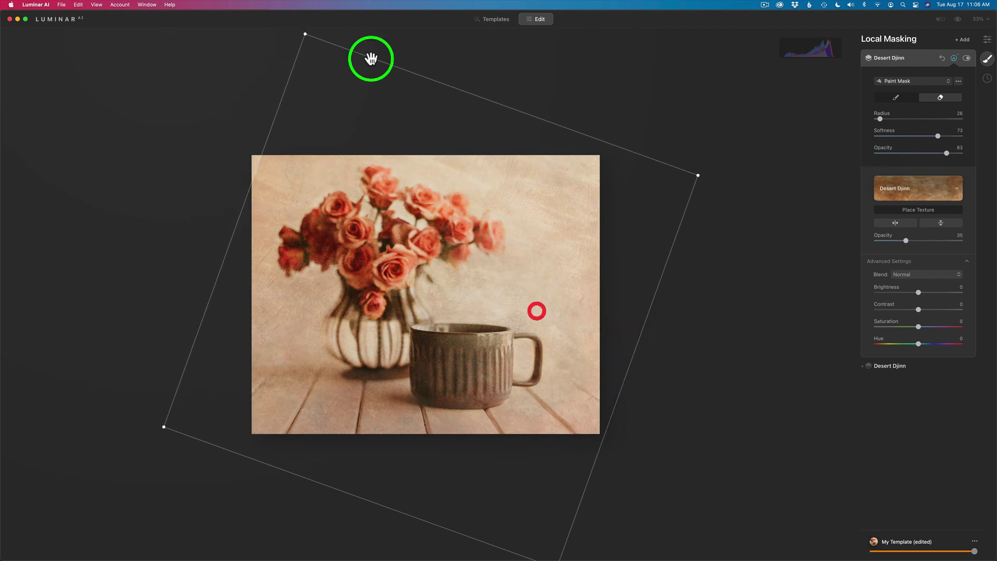
left_click_drag(305, 33, 283, 18)
left_click_drag(431, 260, 524, 247)
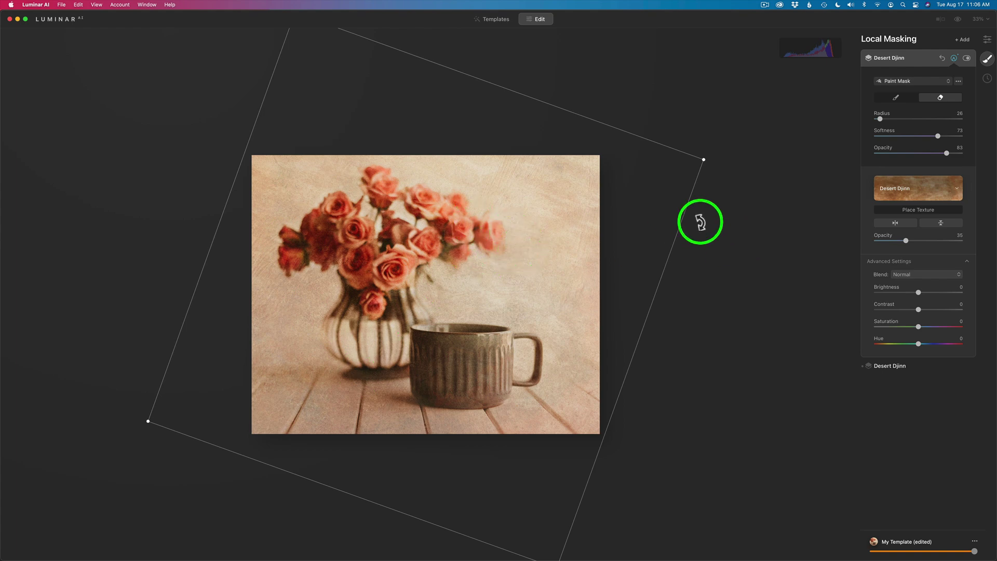
left_click(914, 211)
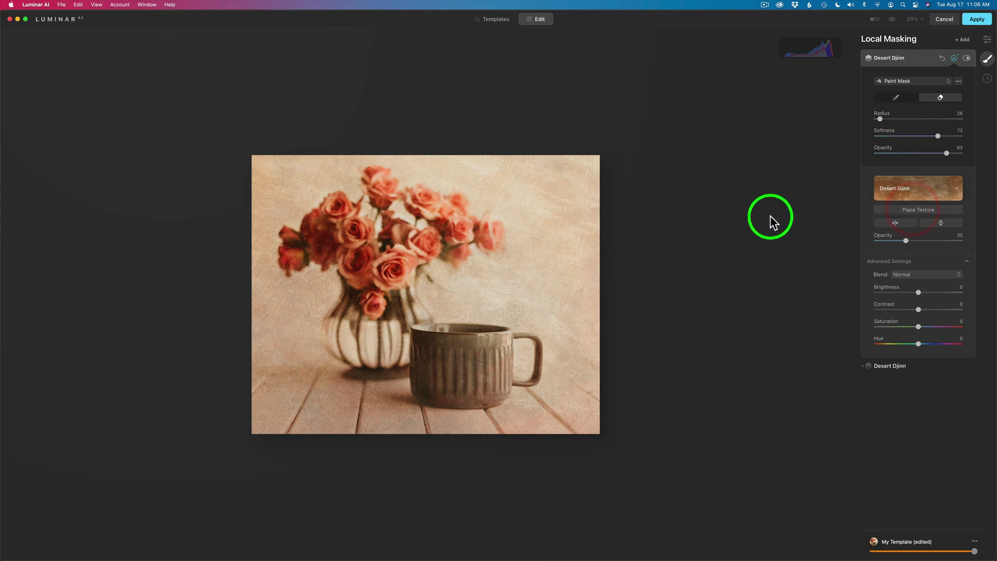
left_click(484, 251)
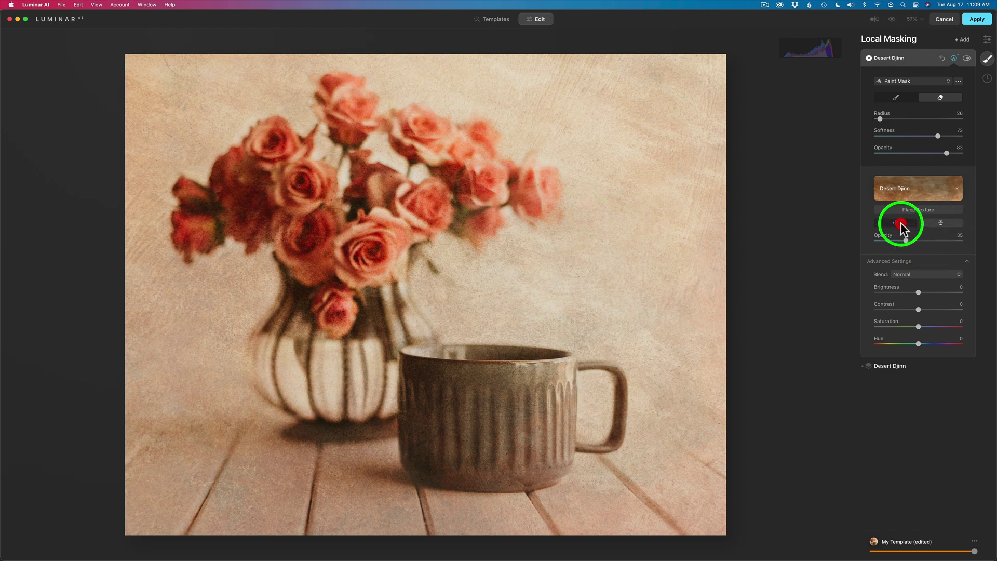
Step: Try flipping the second texture horizontally and vertically, reversing each flip
left_click(899, 222)
left_click(900, 223)
left_click(950, 223)
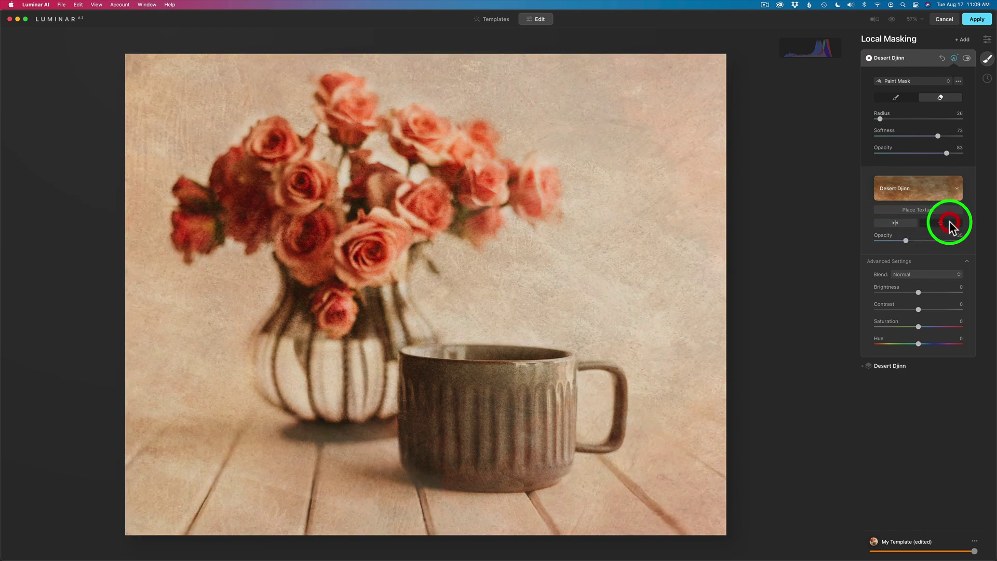
left_click(949, 224)
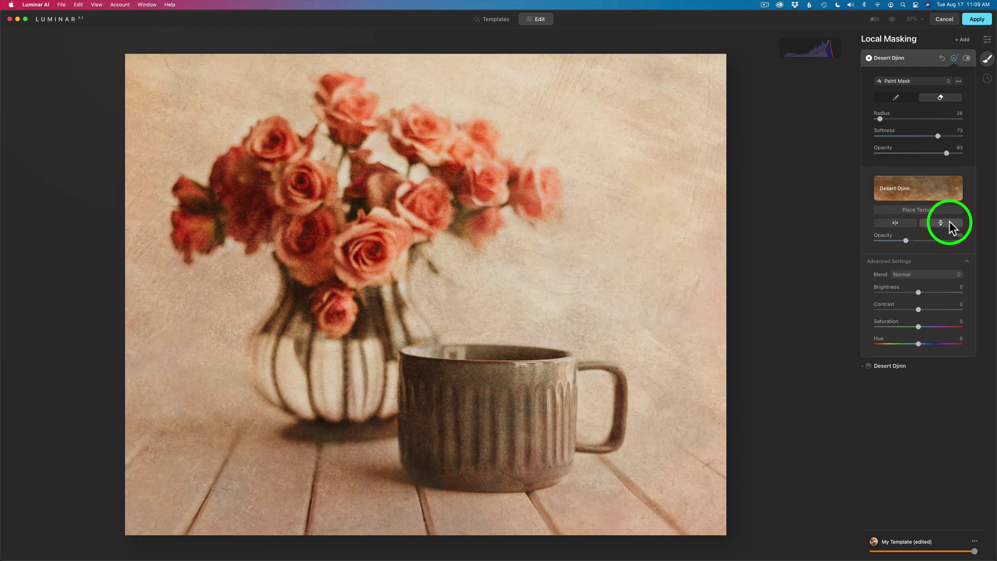
left_click(950, 223)
left_click(951, 223)
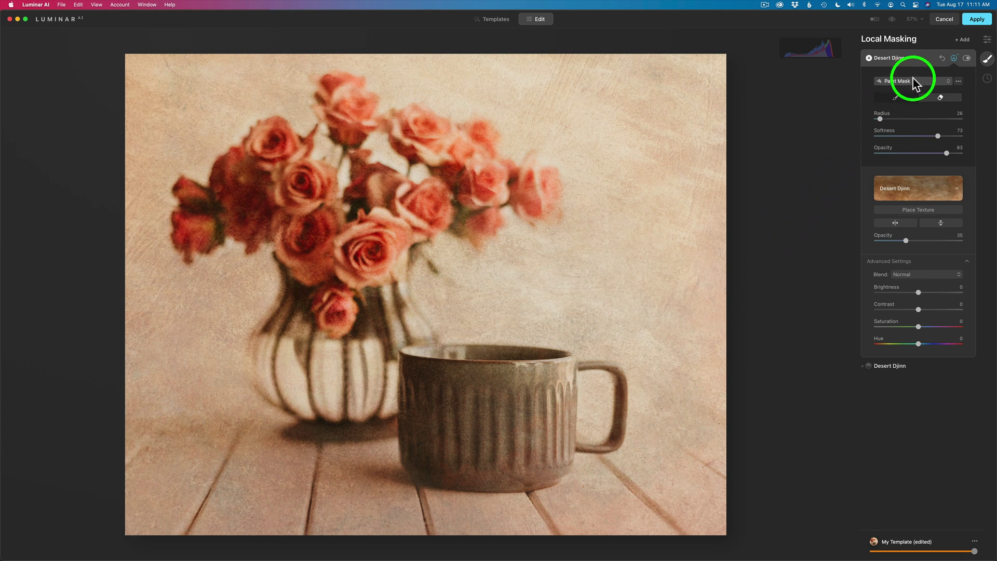
Step: Add a Basic local adjustment with exposure -1.51 and switch its mask type to Gradient Mask
left_click(965, 38)
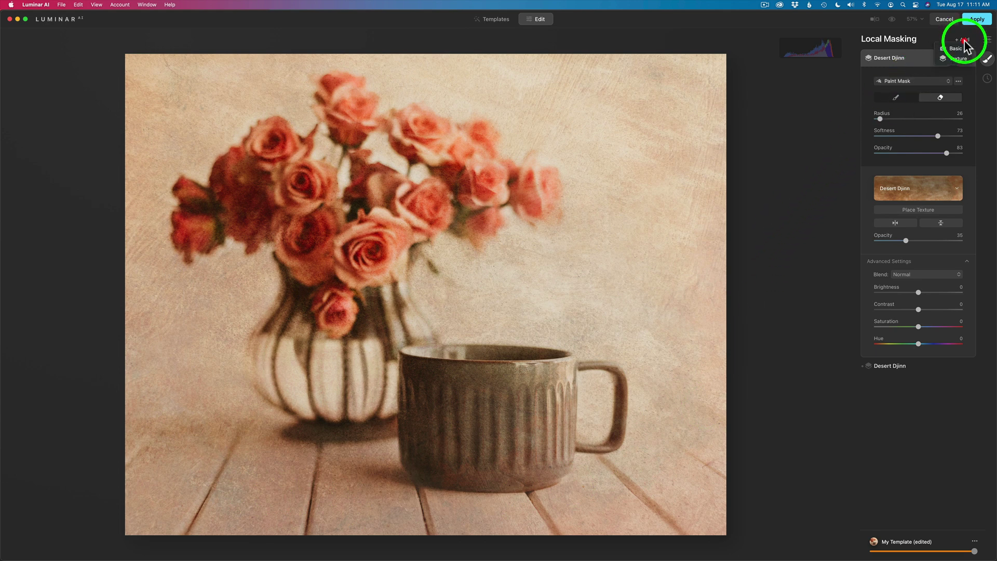
left_click(956, 48)
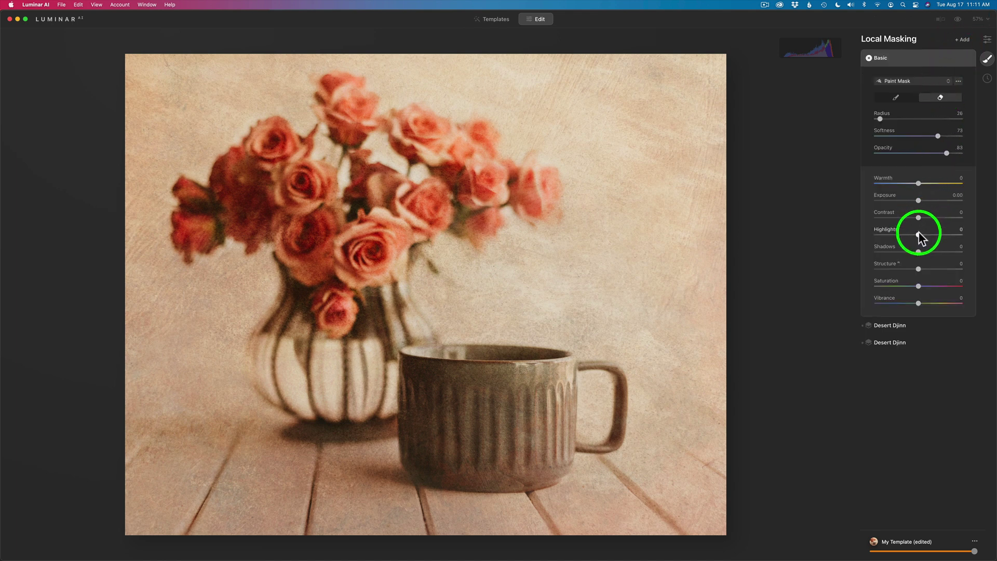
left_click_drag(916, 203, 905, 205)
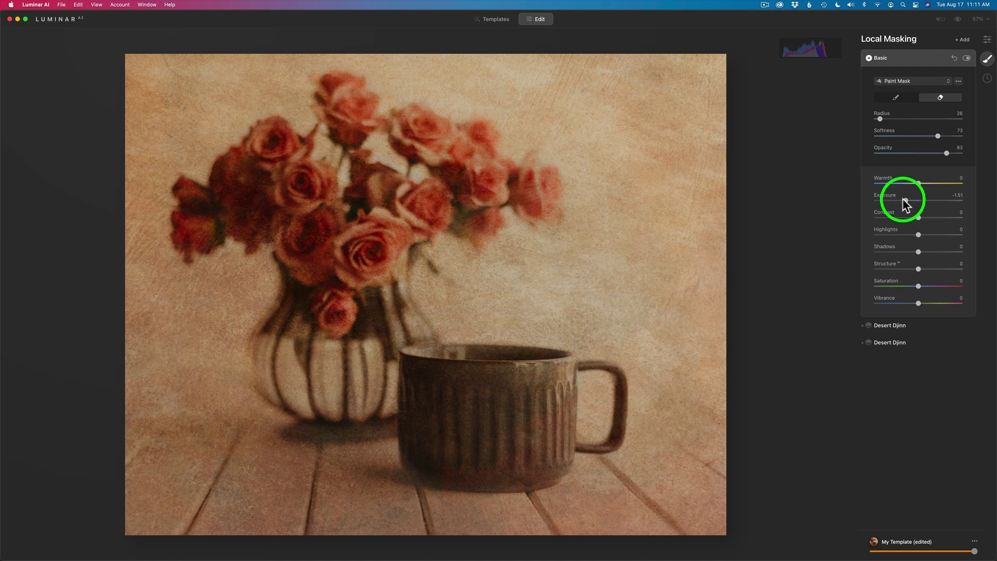
left_click(949, 81)
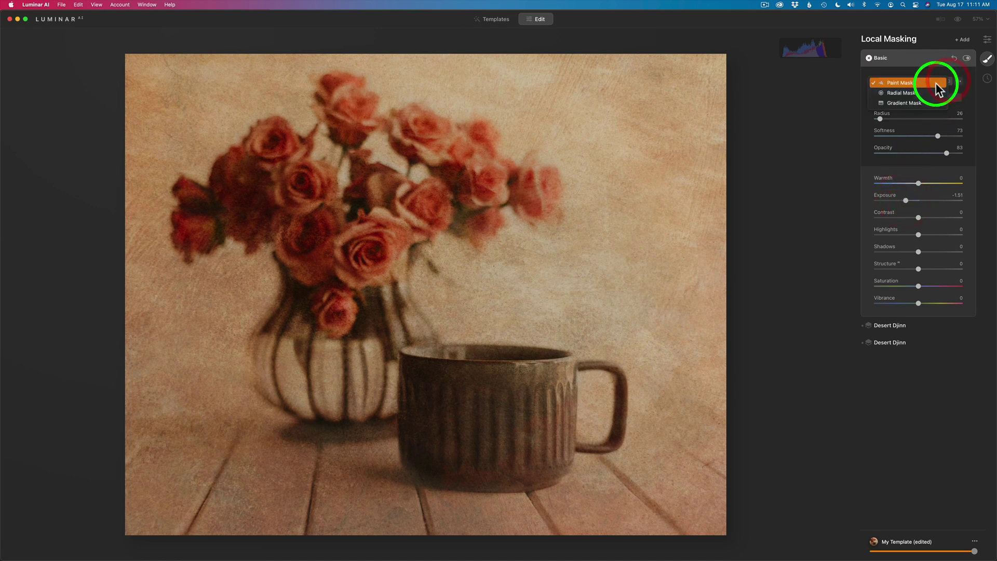
left_click(894, 103)
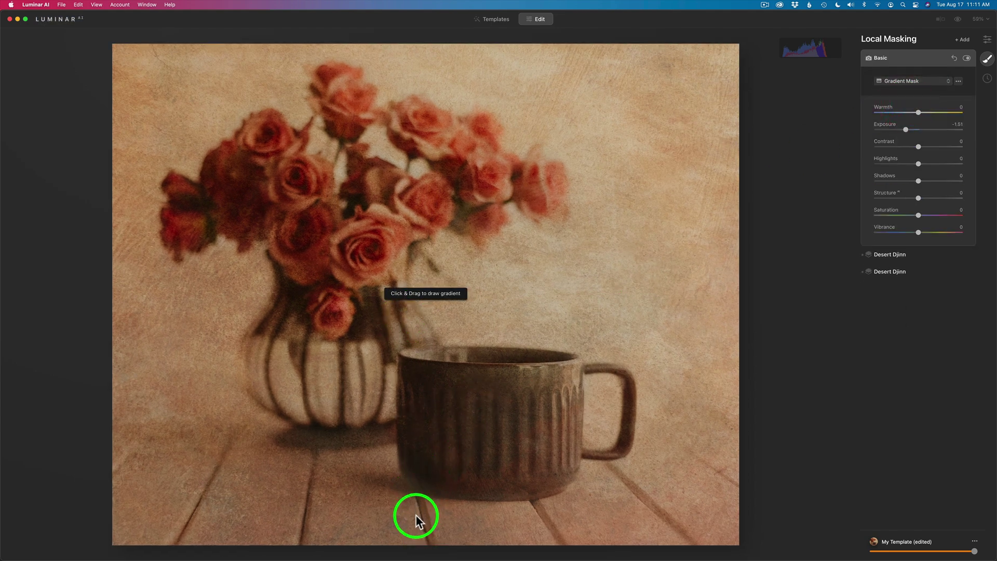
Step: Draw a gradient mask across the tabletop, widen its transition and shift it down toward the photo's lower edge
left_click_drag(416, 508, 414, 448)
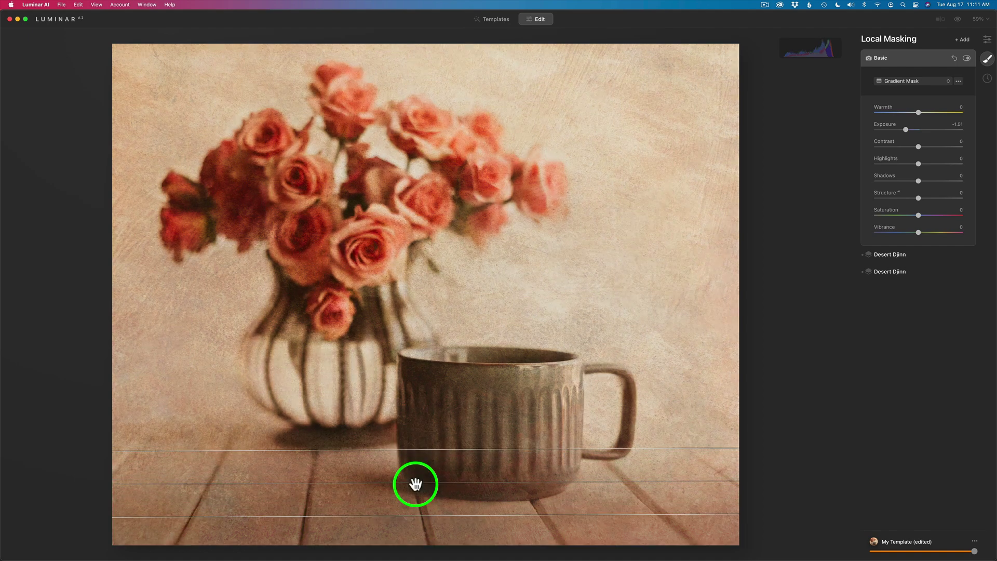
left_click_drag(415, 497, 423, 425)
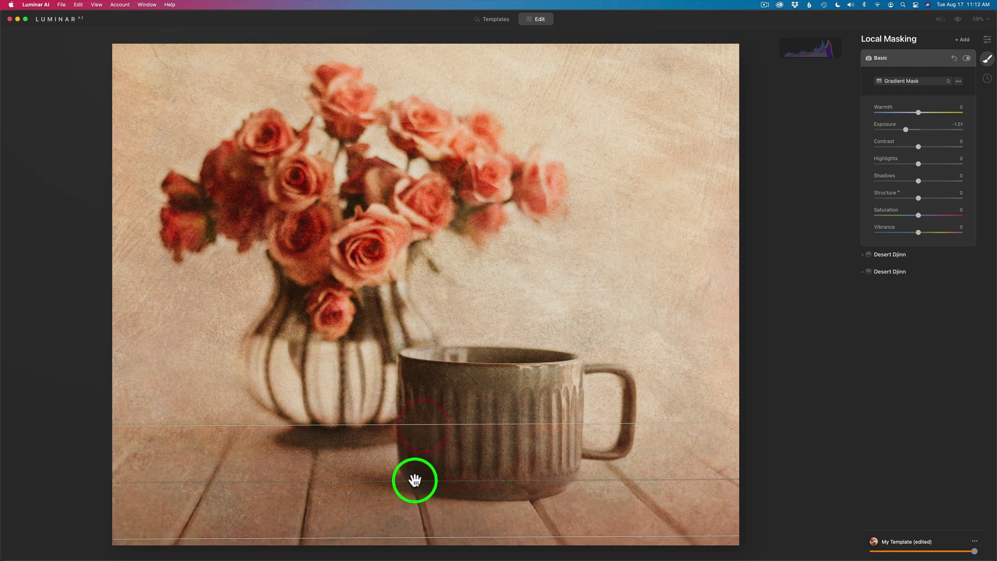
left_click_drag(414, 479, 412, 535)
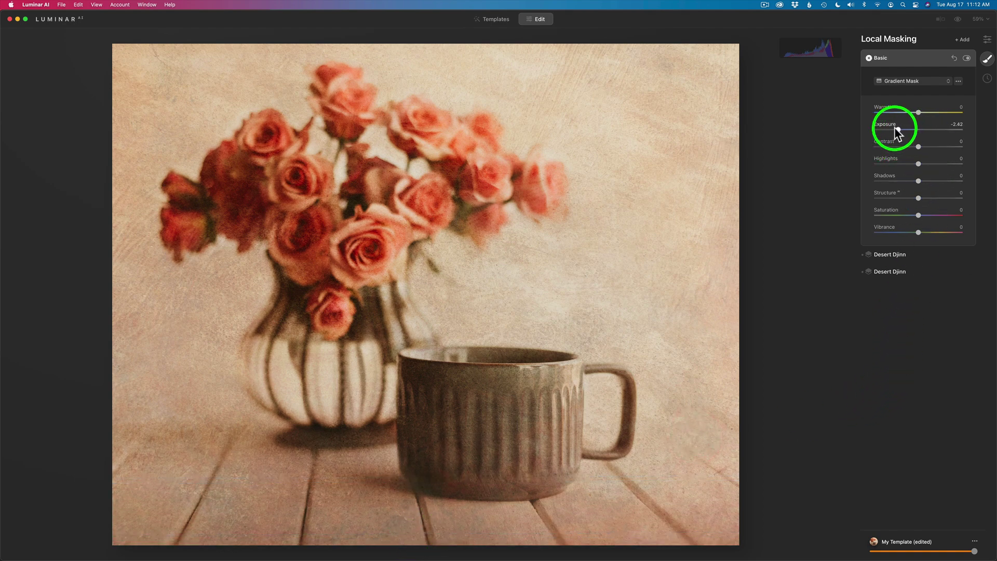
Step: Set the Basic adjustment's exposure to -3.05, raise the gradient slightly, and compare the photo with and without the adjustment
left_click_drag(896, 130, 891, 128)
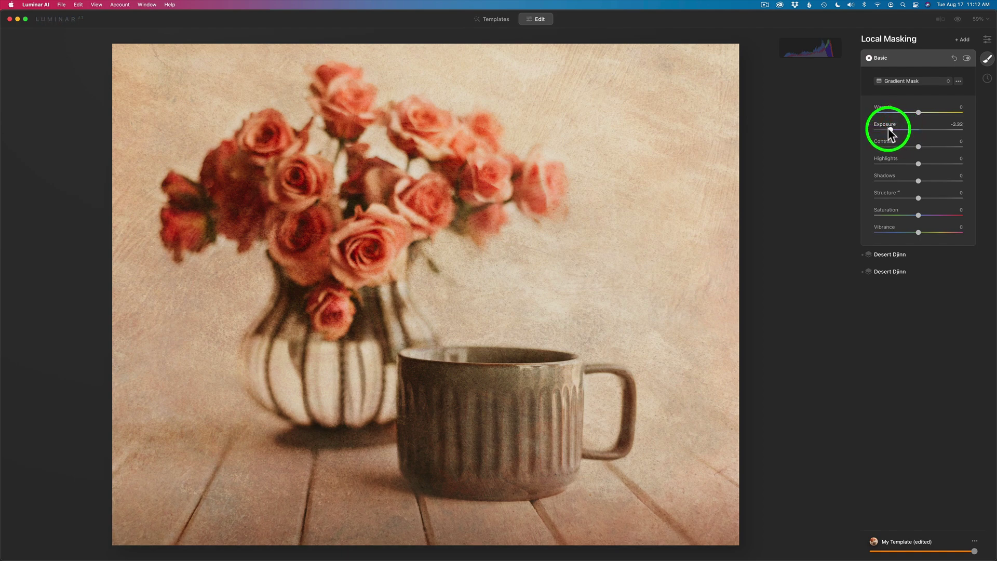
left_click_drag(410, 532, 414, 513)
left_click_drag(890, 129, 893, 128)
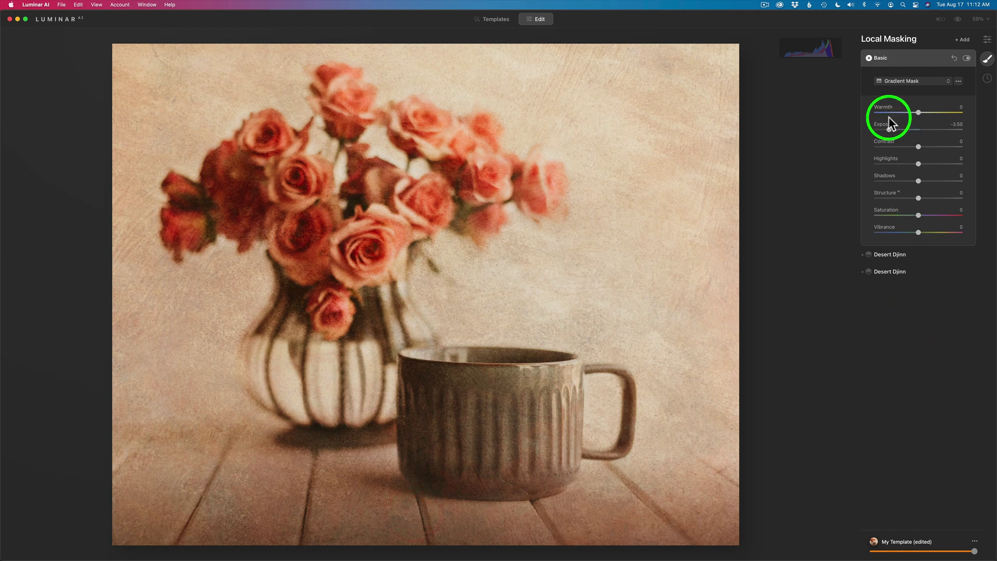
left_click(967, 59)
left_click(967, 59)
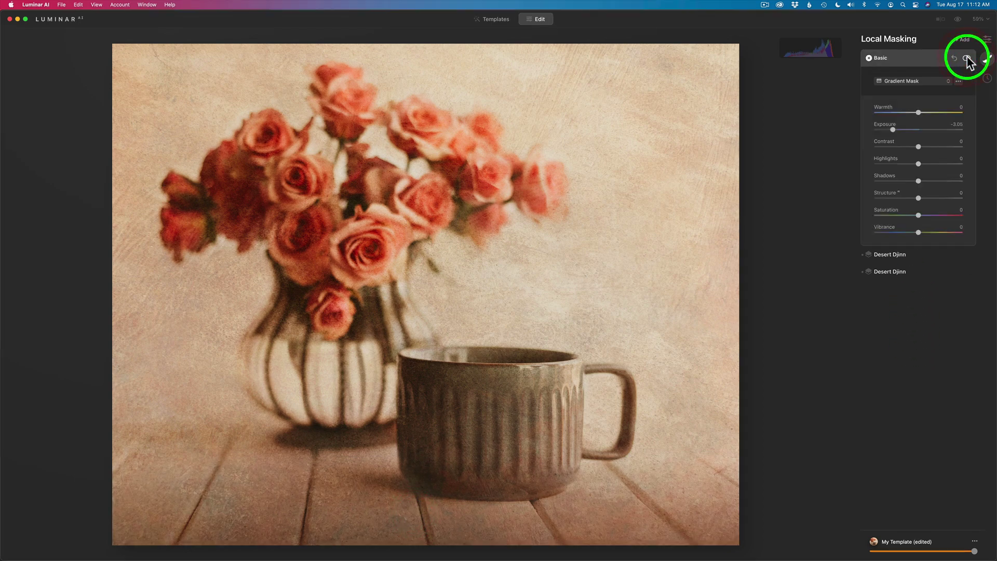
left_click(967, 58)
left_click(967, 59)
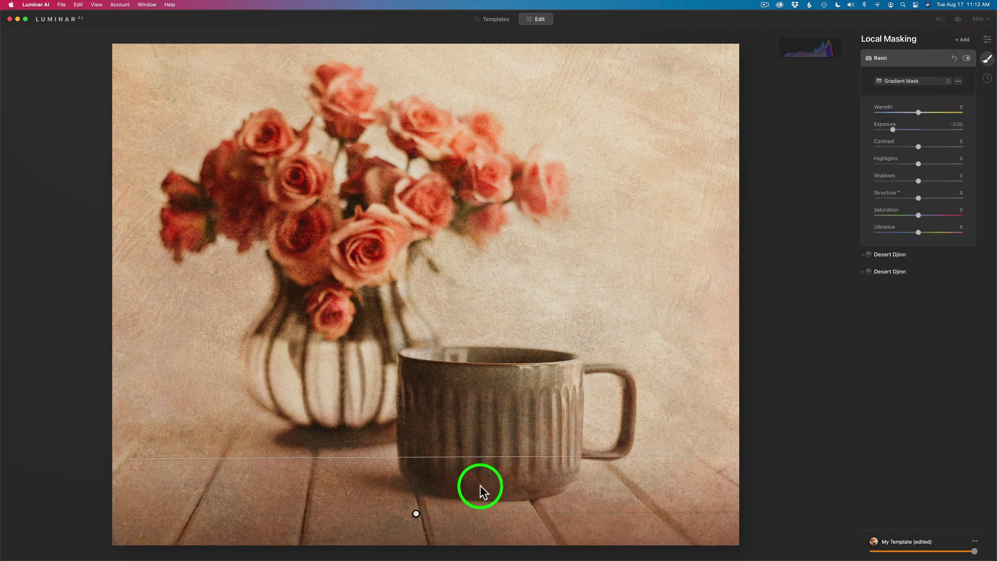
Step: Erase the gradient's darkening from the mug's lower body using the Paint Mask eraser with radius 54 and opacity 100
left_click(948, 81)
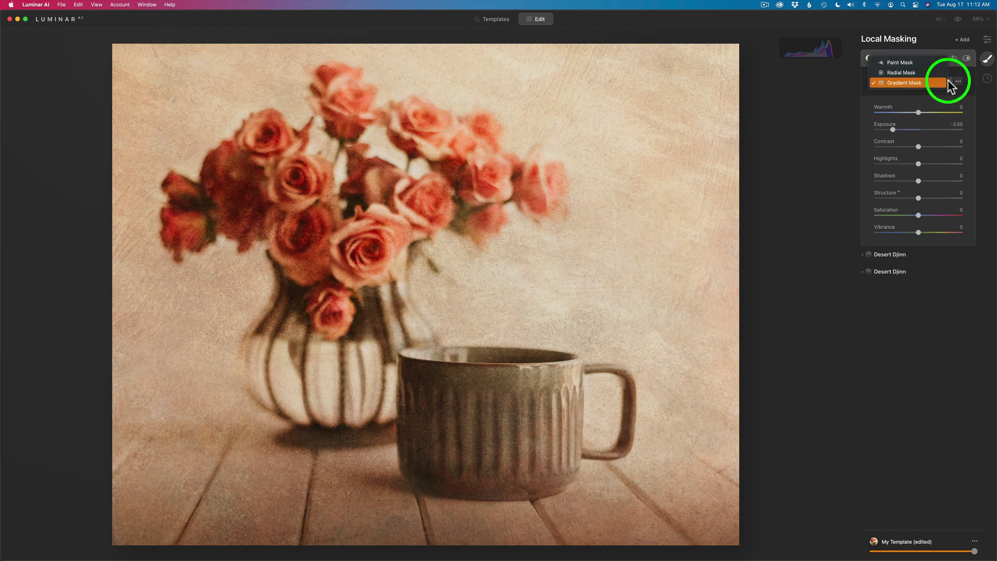
left_click(918, 63)
left_click(940, 99)
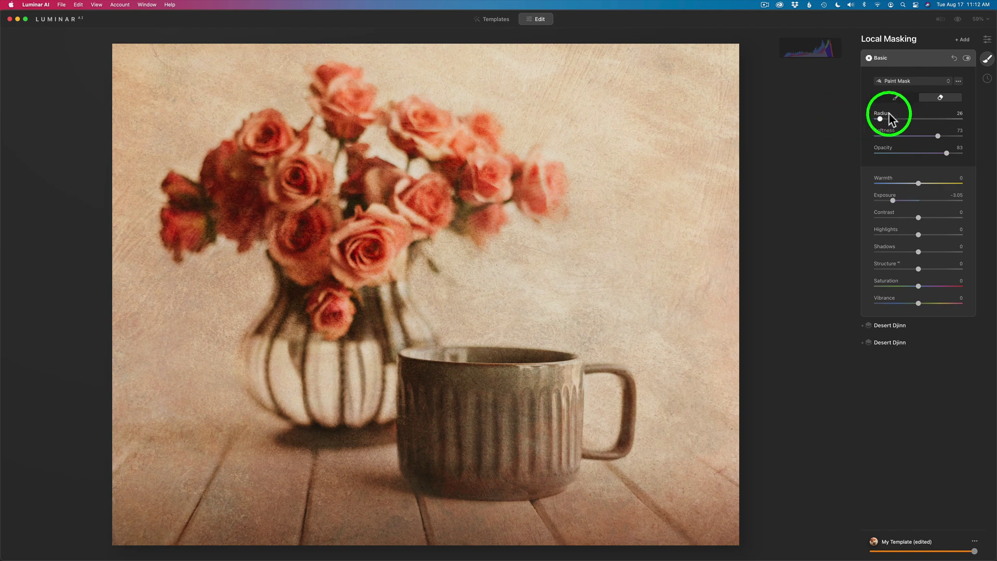
left_click_drag(880, 117, 883, 118)
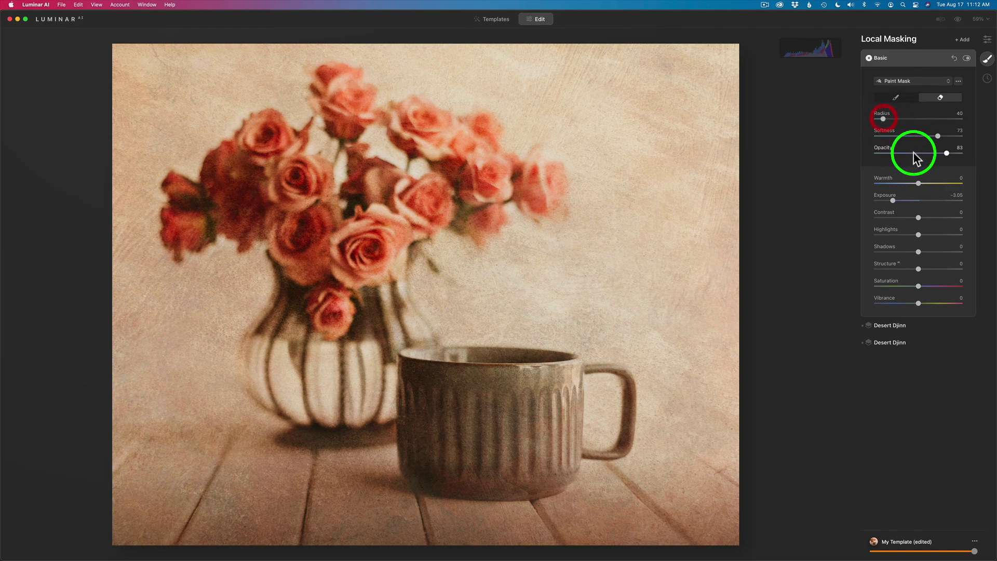
left_click_drag(942, 153, 971, 155)
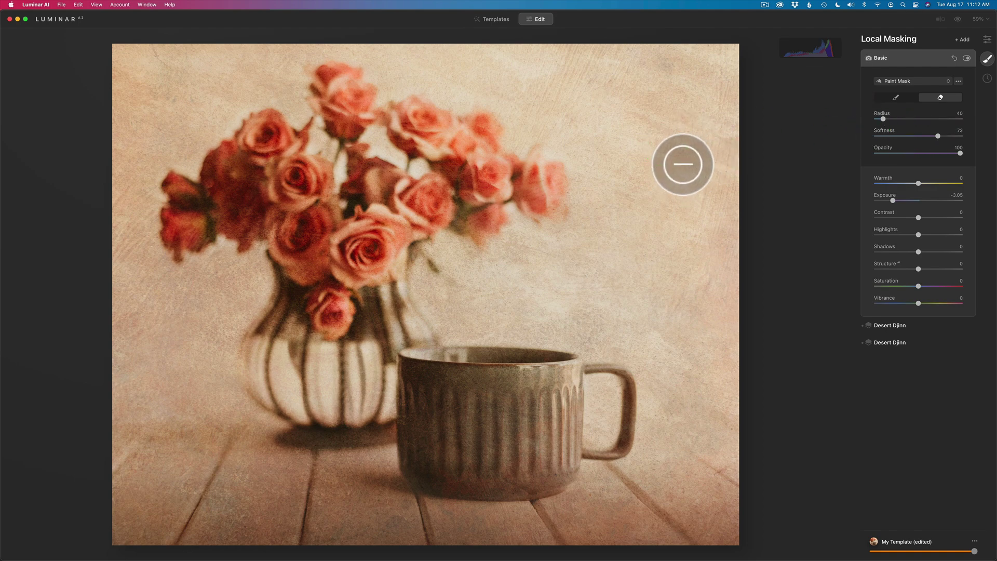
left_click_drag(884, 120, 896, 129)
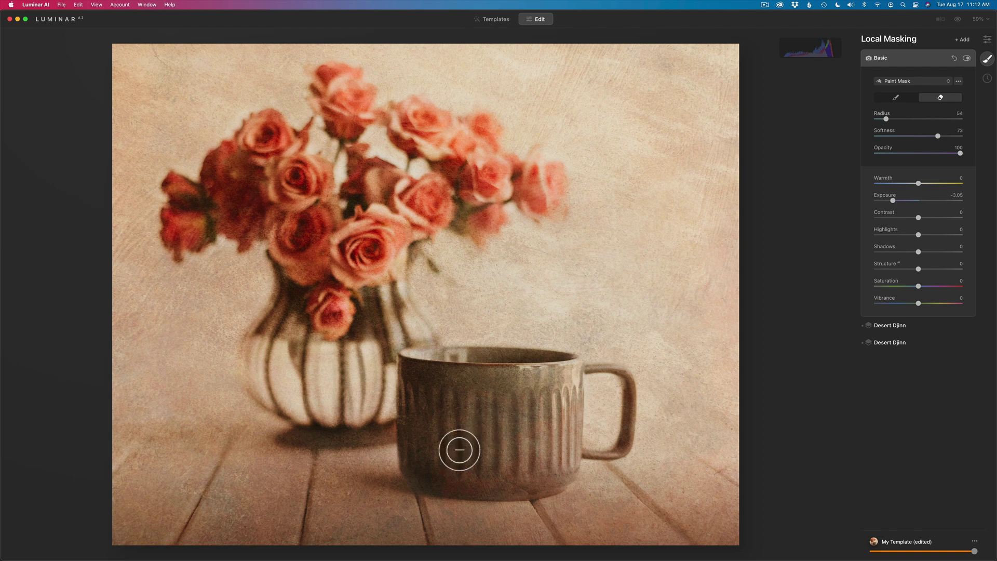
mouse_move(421, 456)
left_mouse_down()
mouse_move(440, 493)
mouse_move(506, 499)
mouse_move(557, 492)
mouse_move(578, 469)
mouse_move(570, 486)
mouse_move(491, 488)
mouse_move(452, 481)
mouse_move(435, 464)
mouse_move(443, 477)
mouse_move(514, 482)
mouse_move(549, 471)
mouse_move(446, 477)
mouse_move(487, 492)
mouse_move(571, 473)
mouse_move(503, 471)
mouse_move(581, 474)
mouse_move(549, 496)
mouse_move(444, 485)
mouse_move(425, 461)
mouse_move(434, 435)
left_mouse_up()
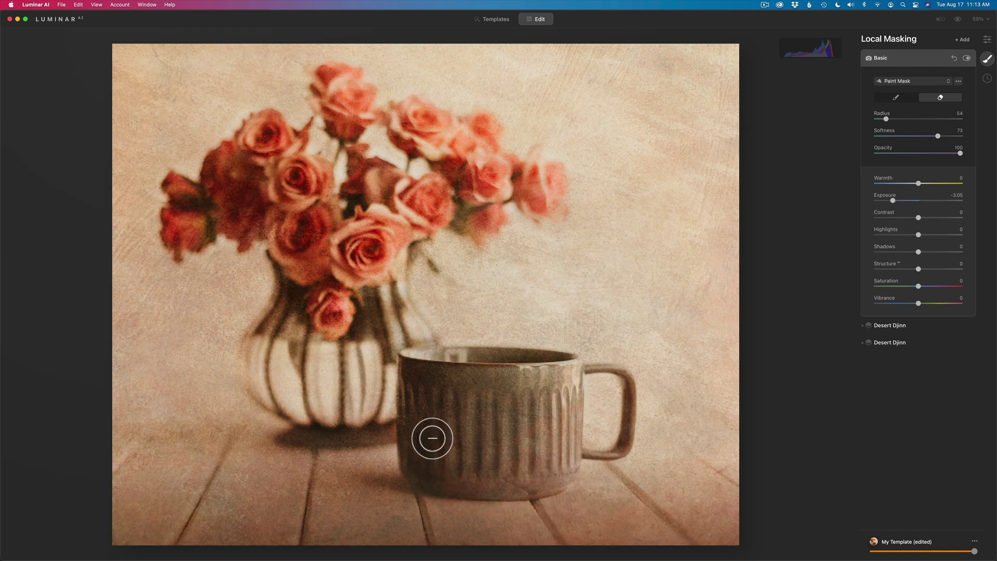
Step: Compare the photo with and without the Basic adjustment, and preview the template's overall strength
left_click(967, 58)
left_click(967, 58)
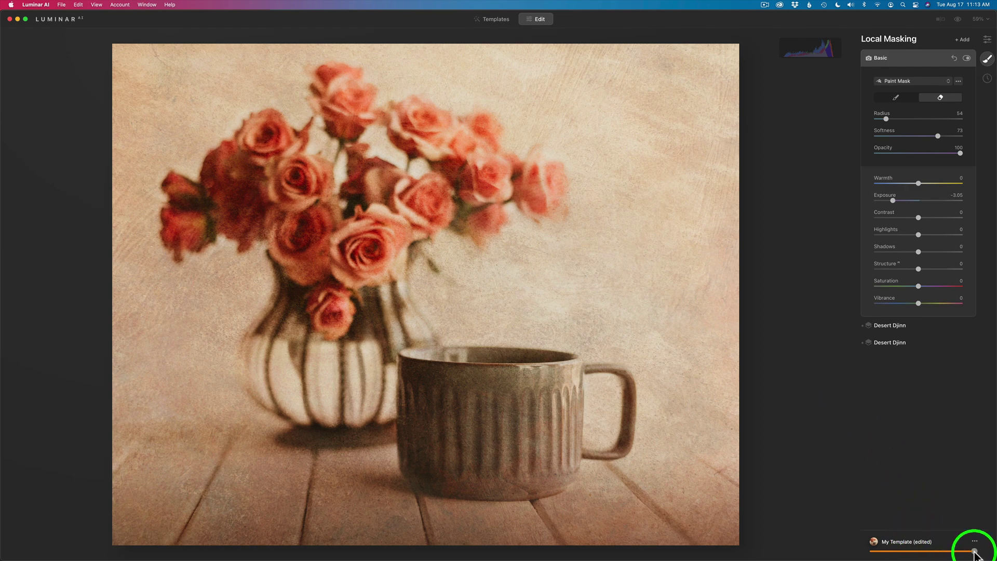
mouse_move(975, 551)
left_mouse_down()
mouse_move(952, 552)
mouse_move(975, 552)
left_mouse_up()
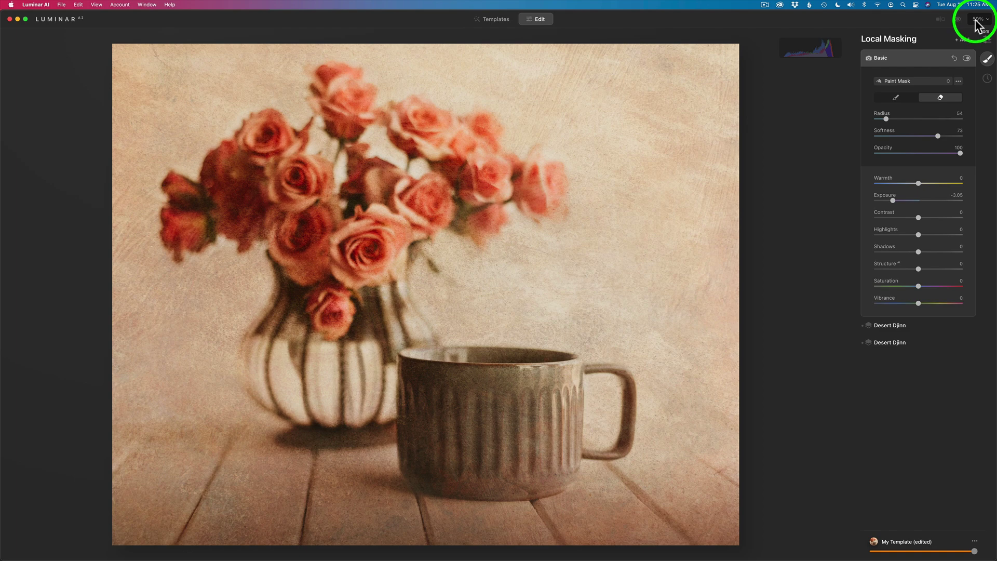
Step: Review the Basic and both Desert Djinn local adjustments, and apply the Luminar AI edits to return to Photoshop
left_click(930, 66)
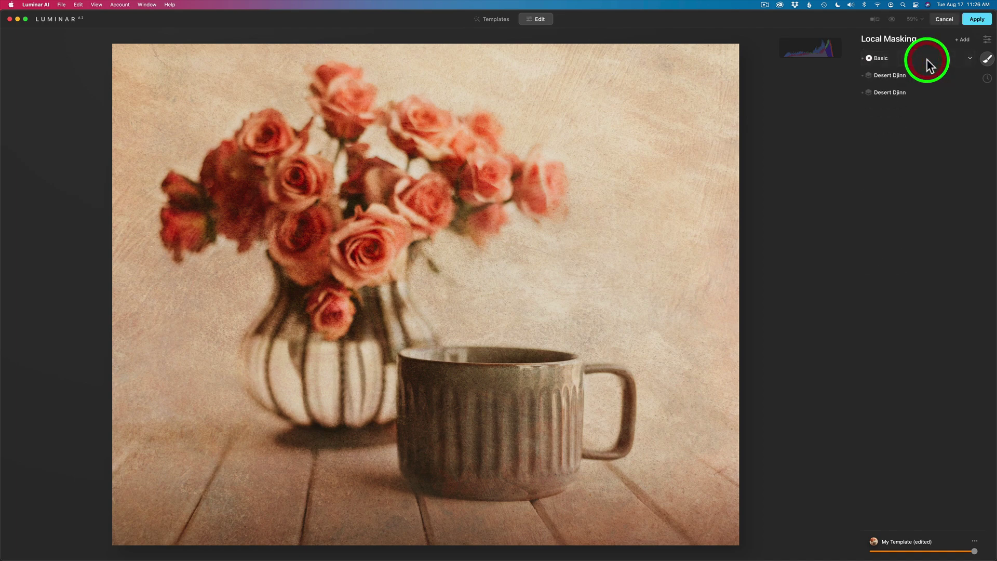
left_click(893, 76)
left_click(894, 75)
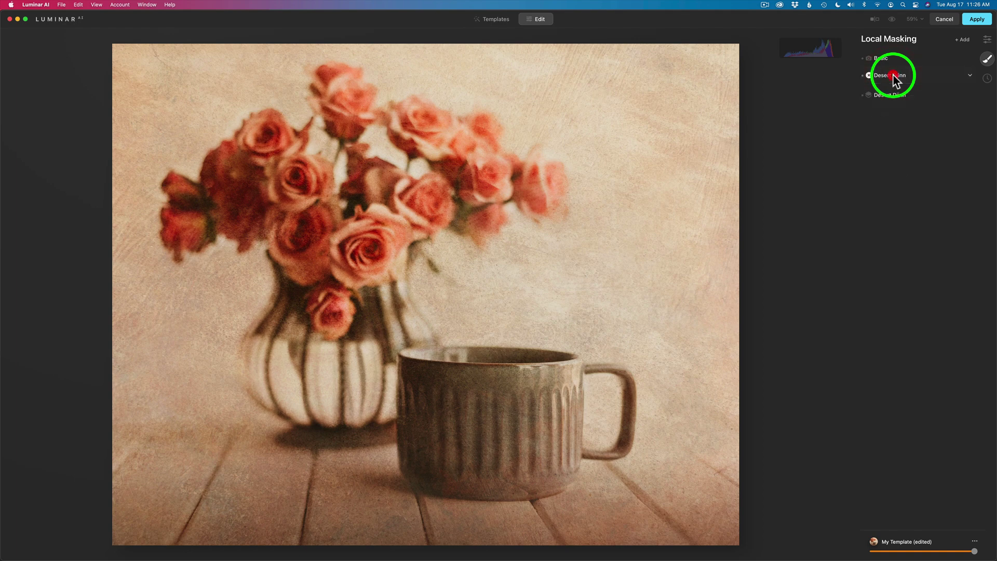
left_click(891, 93)
left_click(894, 58)
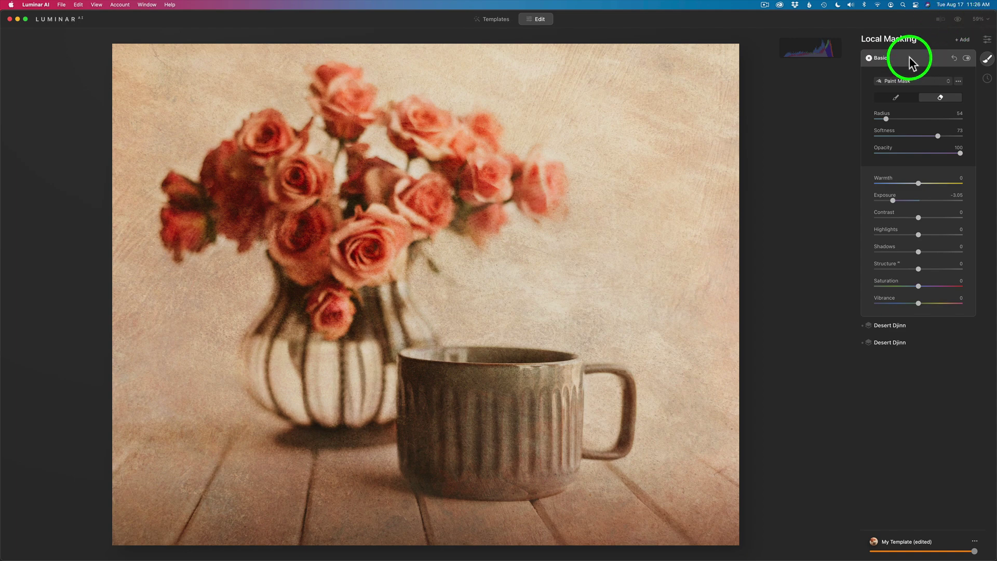
left_click(909, 57)
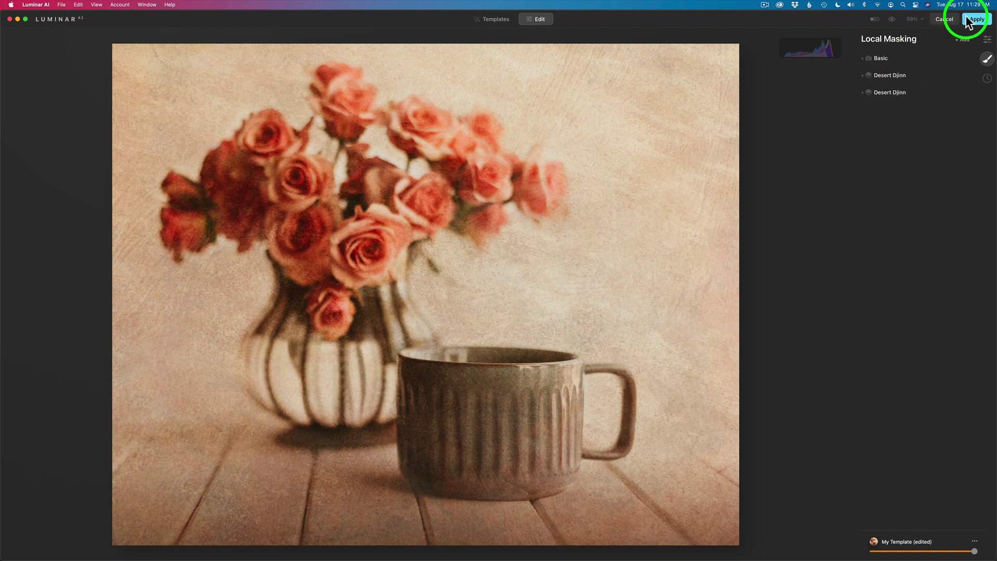
left_click(978, 19)
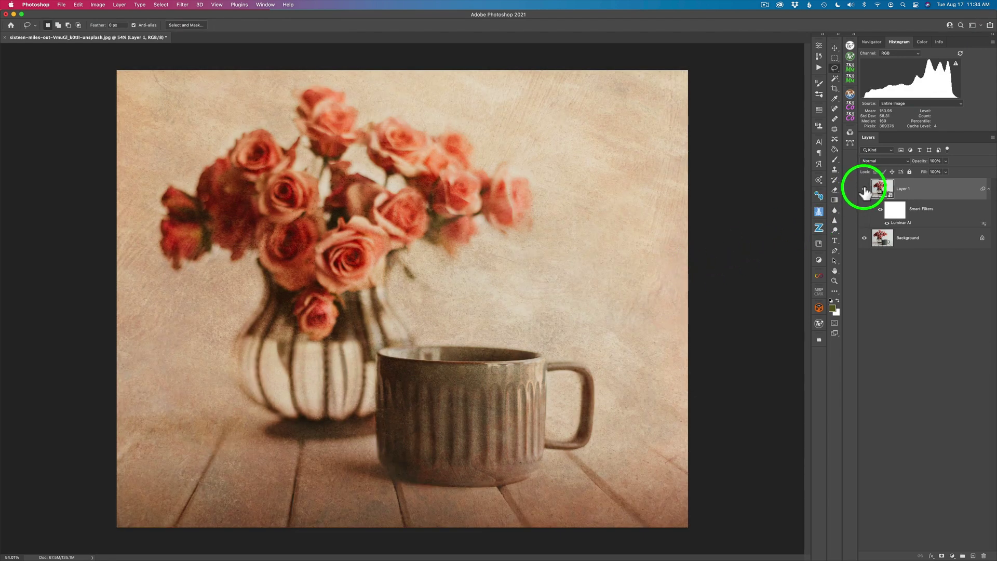
Step: Reduce Layer 1's opacity to 90% and compare the textured version with the original photo
left_click(865, 189)
left_click(864, 190)
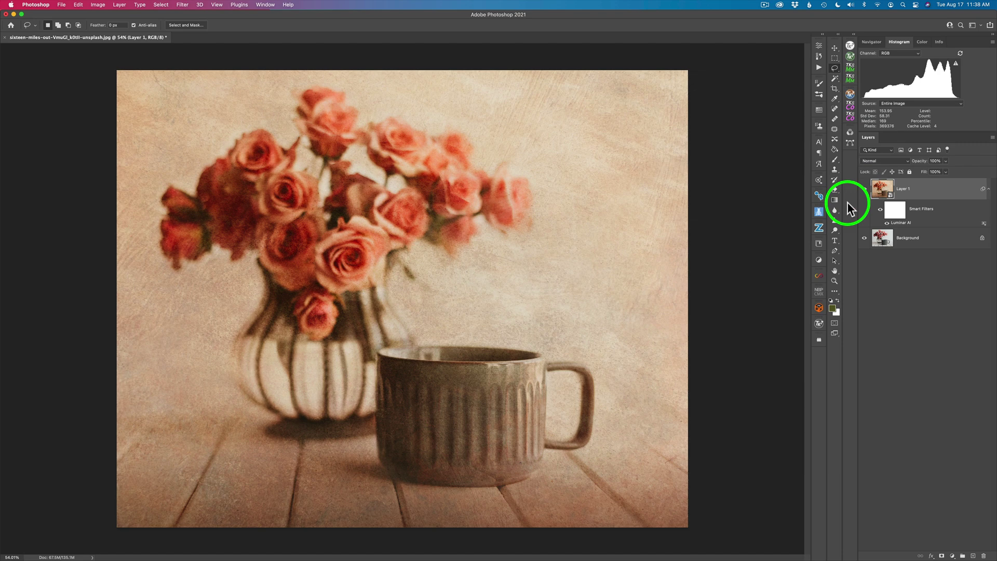
left_click_drag(924, 166, 920, 168)
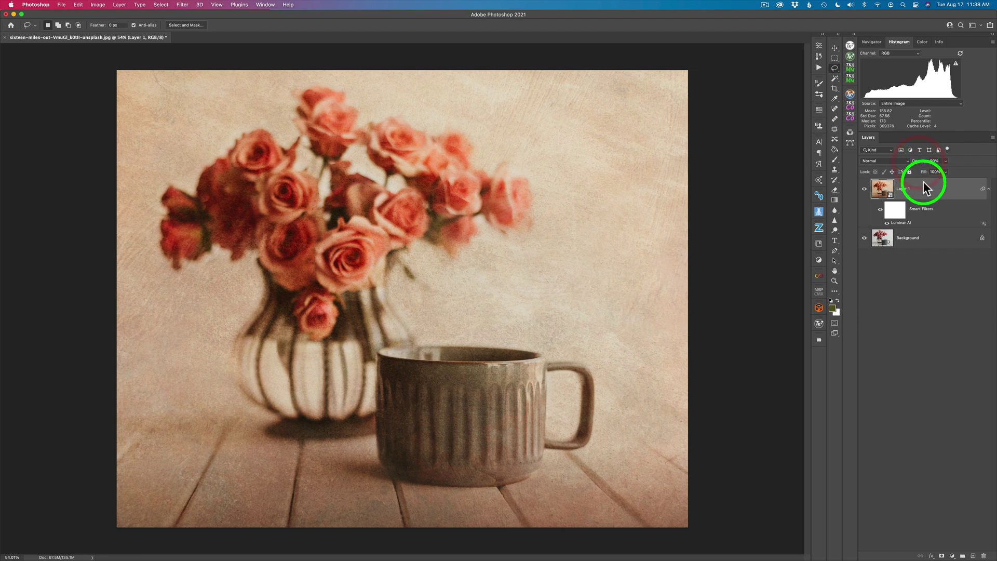
left_click(864, 190)
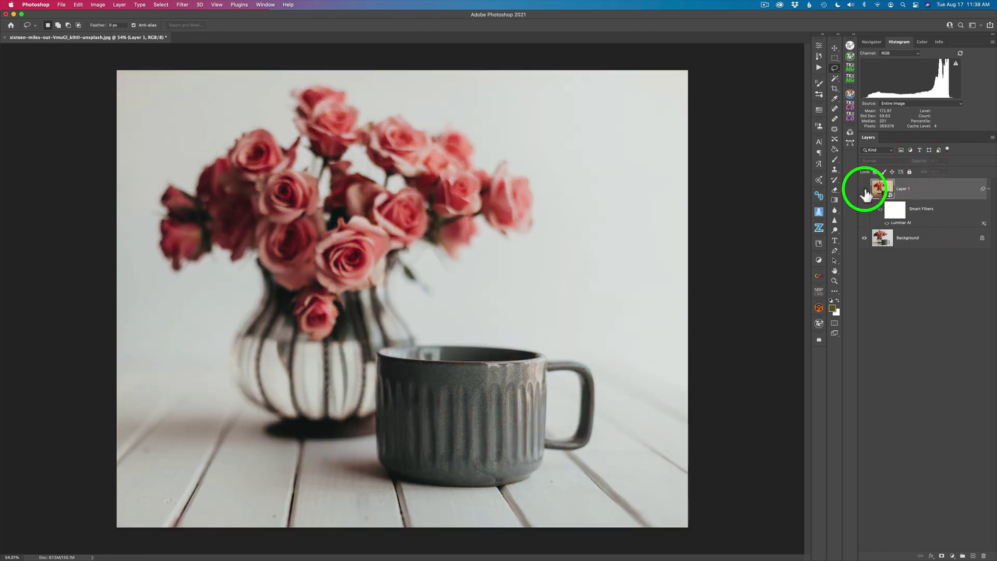
left_click(865, 190)
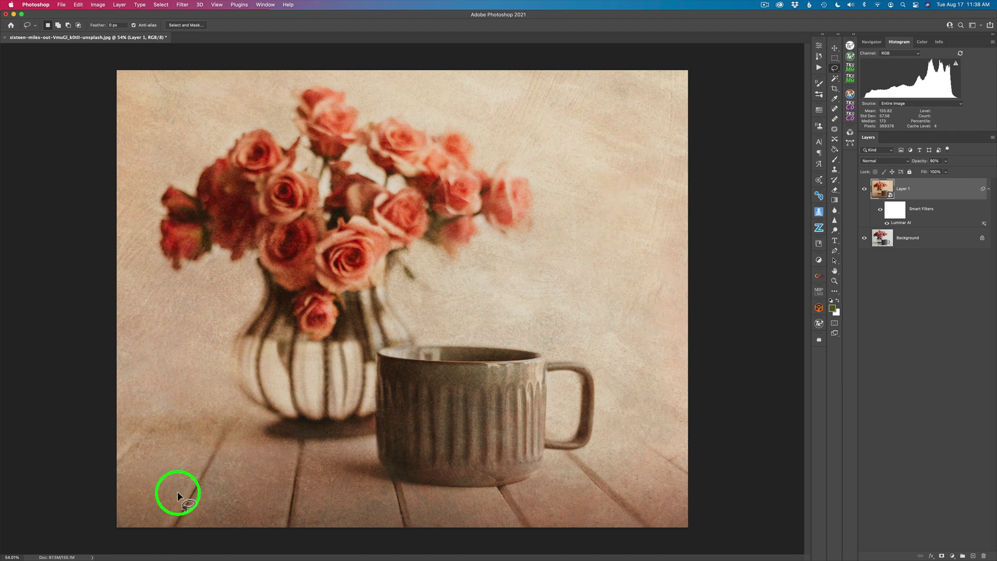
Step: Draw a freehand Lasso selection around the roses, vase and mug, and add a Curves adjustment layer masked to it
mouse_move(170, 493)
left_mouse_down()
mouse_move(140, 463)
mouse_move(164, 375)
mouse_move(141, 264)
left_mouse_up()
mouse_move(147, 163)
left_mouse_down()
mouse_move(228, 102)
mouse_move(340, 76)
mouse_move(537, 107)
mouse_move(563, 145)
left_mouse_up()
mouse_move(618, 220)
left_mouse_down()
mouse_move(642, 364)
mouse_move(622, 409)
mouse_move(623, 441)
mouse_move(584, 481)
left_mouse_up()
mouse_move(503, 506)
left_mouse_down()
mouse_move(341, 514)
mouse_move(163, 494)
left_mouse_up()
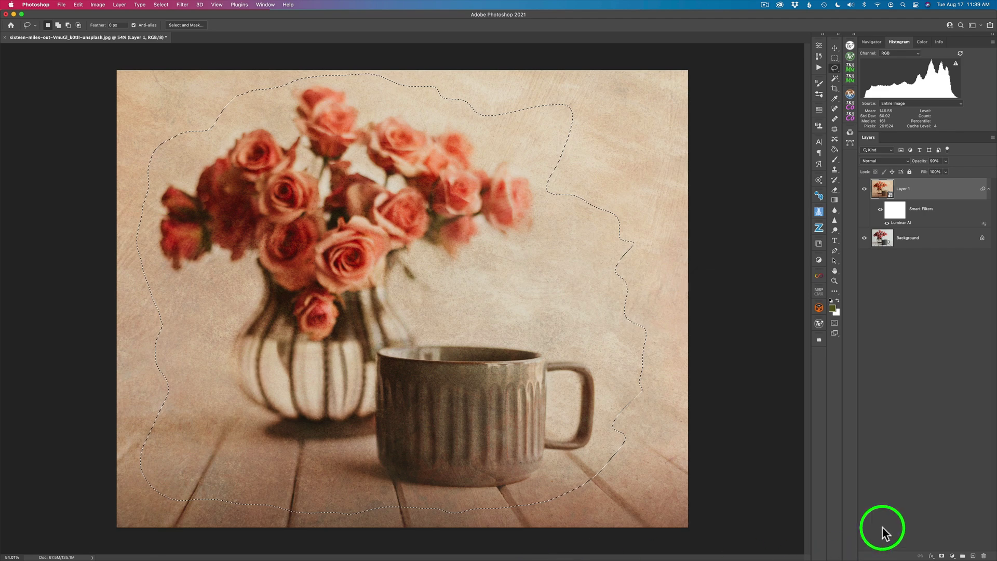
left_click(953, 556)
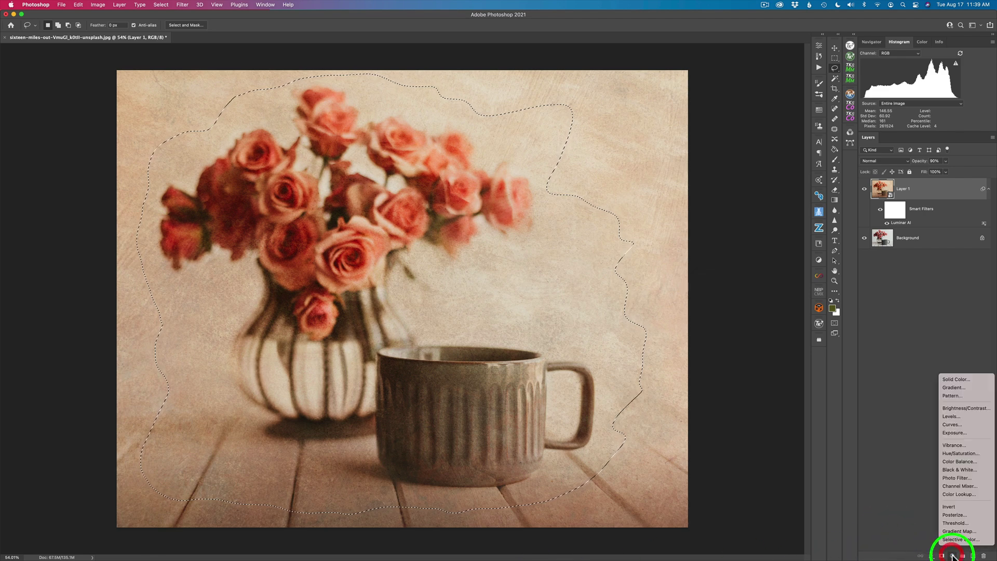
left_click(956, 424)
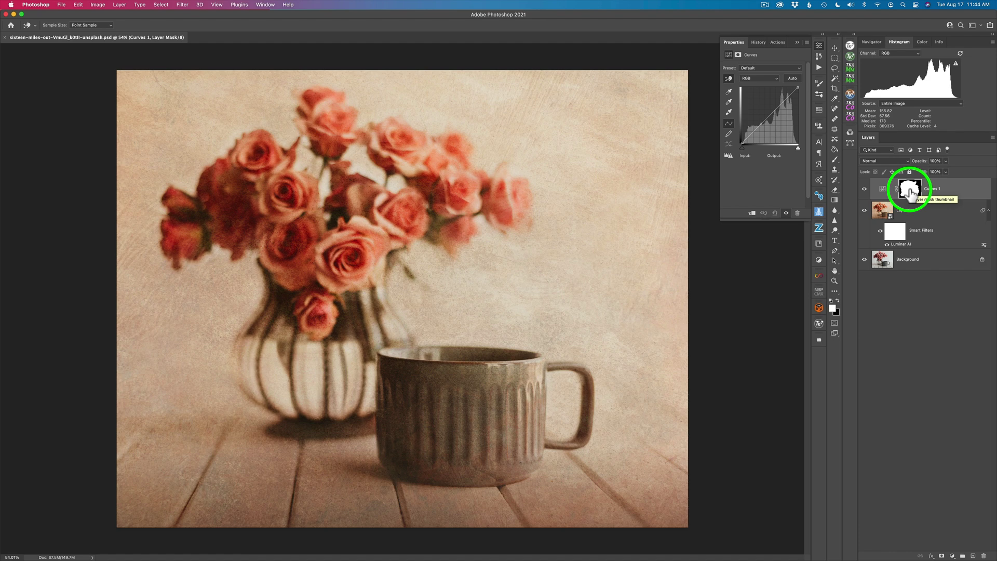
Step: Invert the Curves layer's mask and set the layer's blending mode to Multiply to darken the photo's edges
key("super+i")
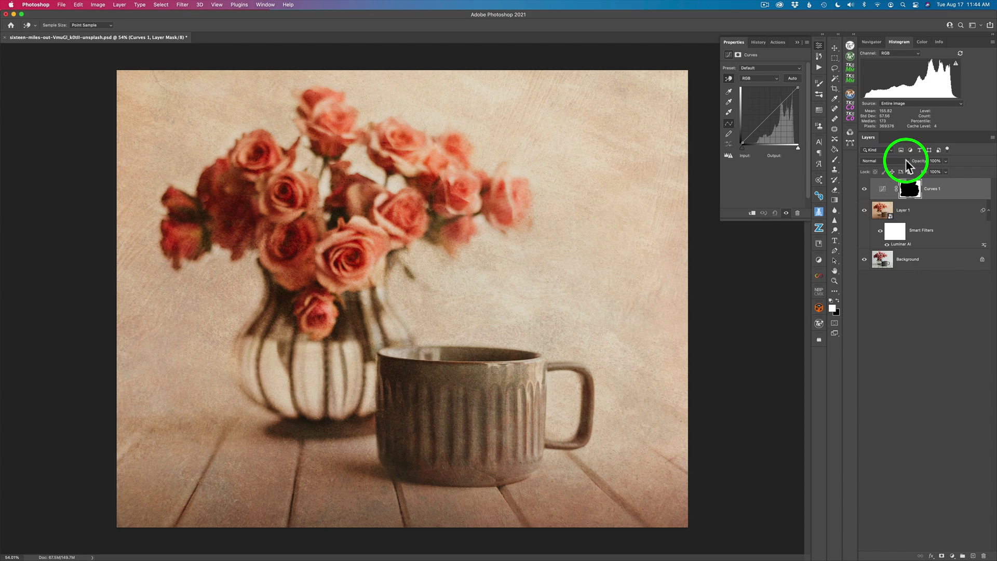
left_click(906, 162)
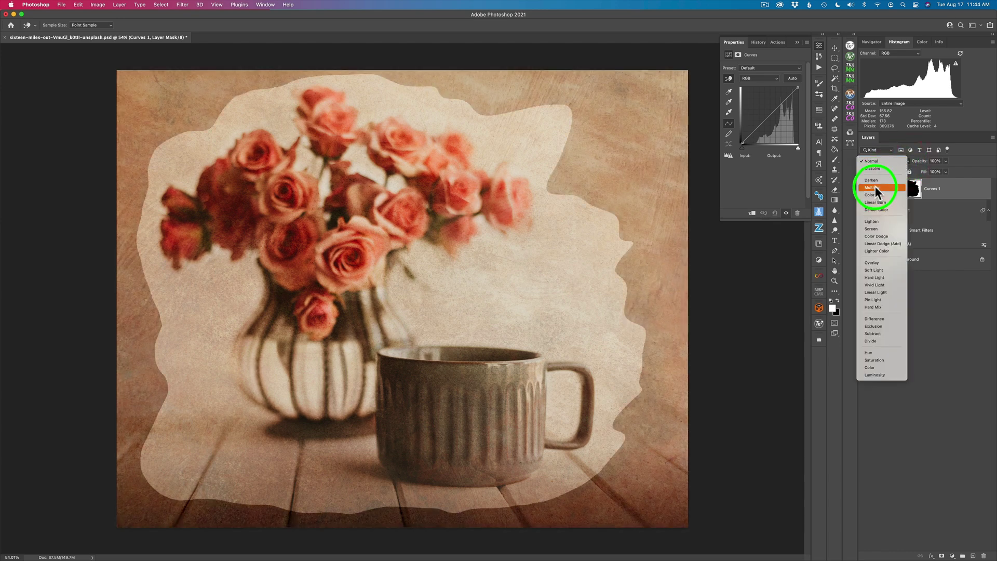
left_click(876, 188)
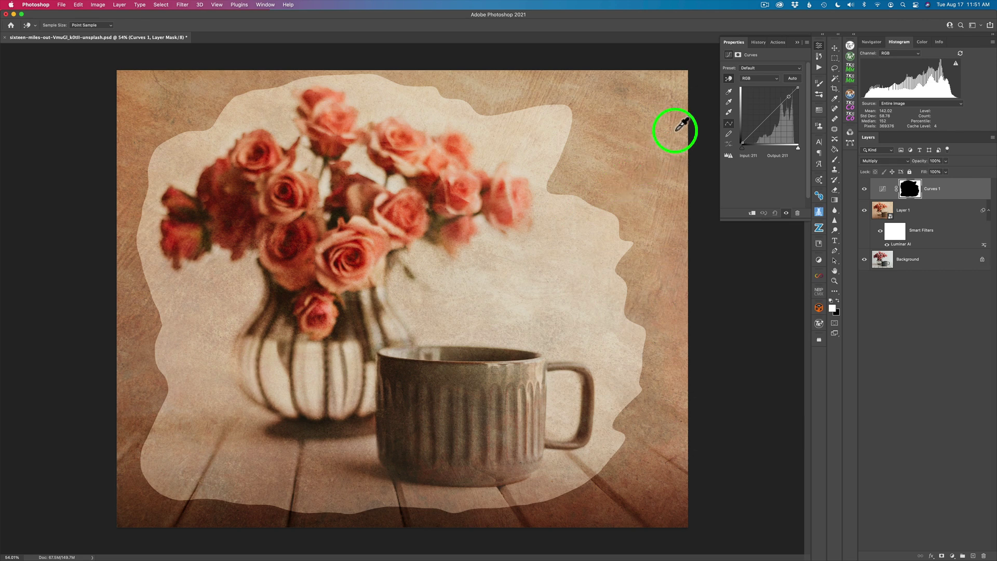
Step: Soften the vignette's edge by setting the Curves layer mask's feather to 181.2 px
left_click(738, 54)
key("l")
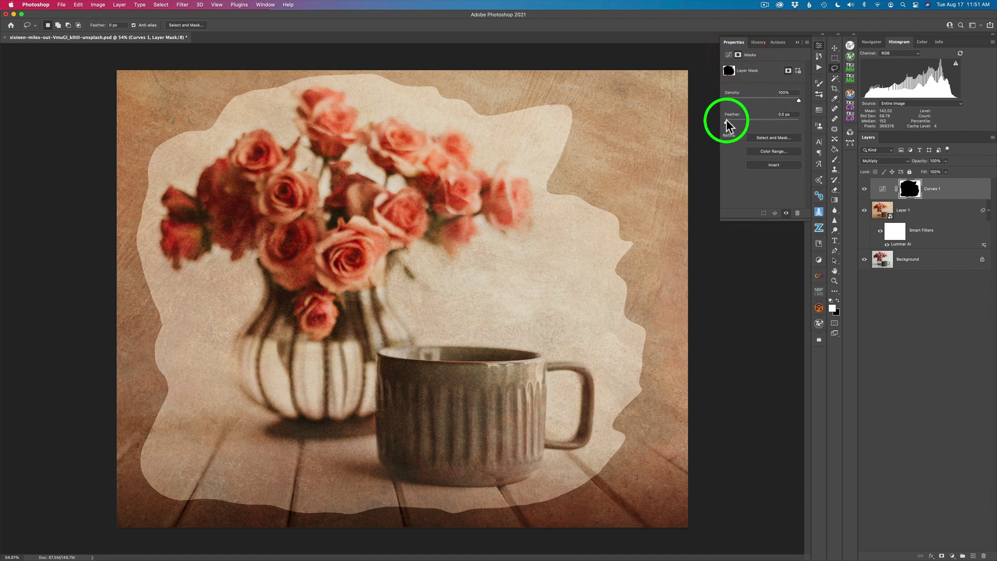
left_click_drag(726, 120, 783, 121)
left_click(769, 120)
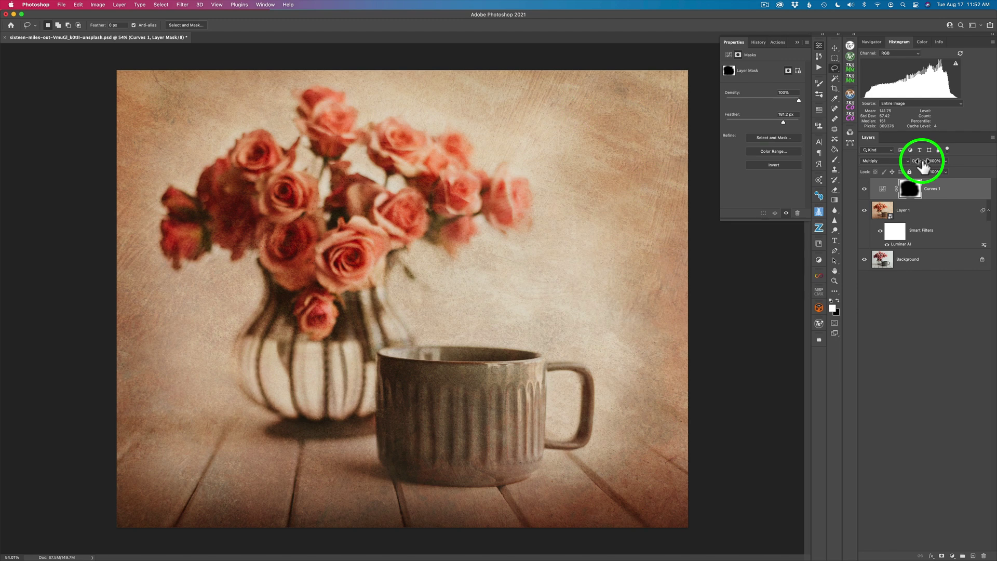
Step: Lower the Curves layer's opacity to 51% and compare the photo with and without the vignette
left_click_drag(923, 165, 920, 166)
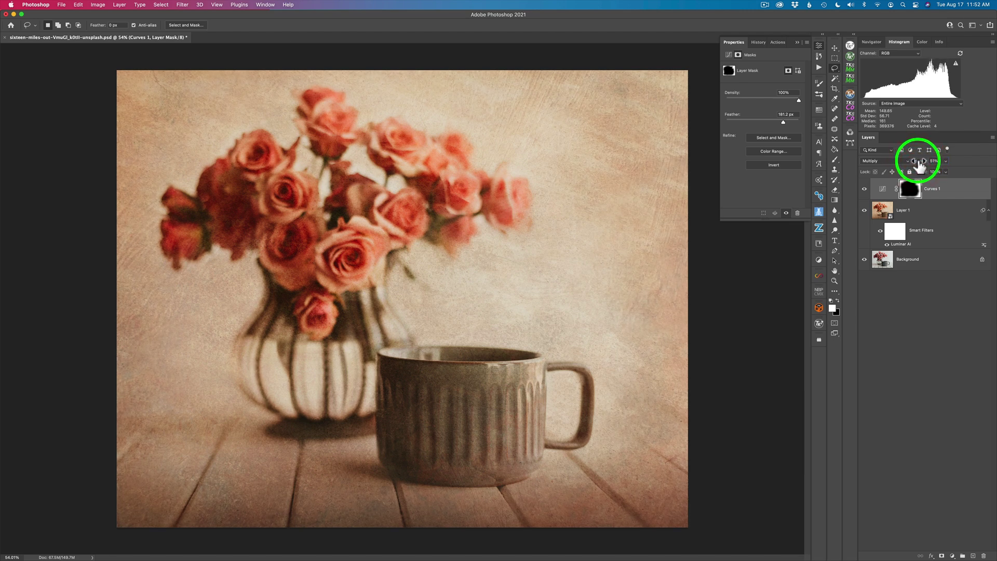
left_click(864, 189)
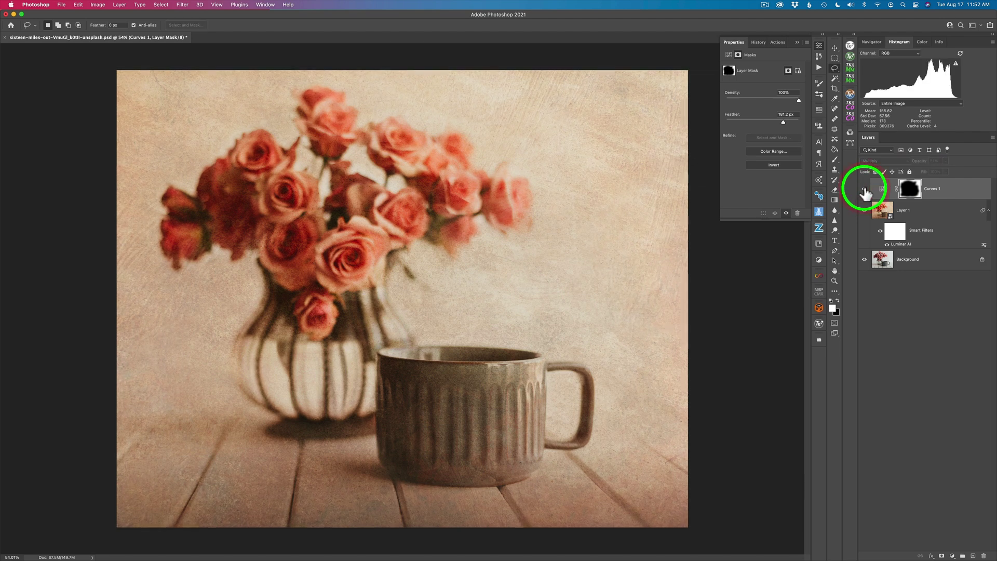
left_click(864, 189)
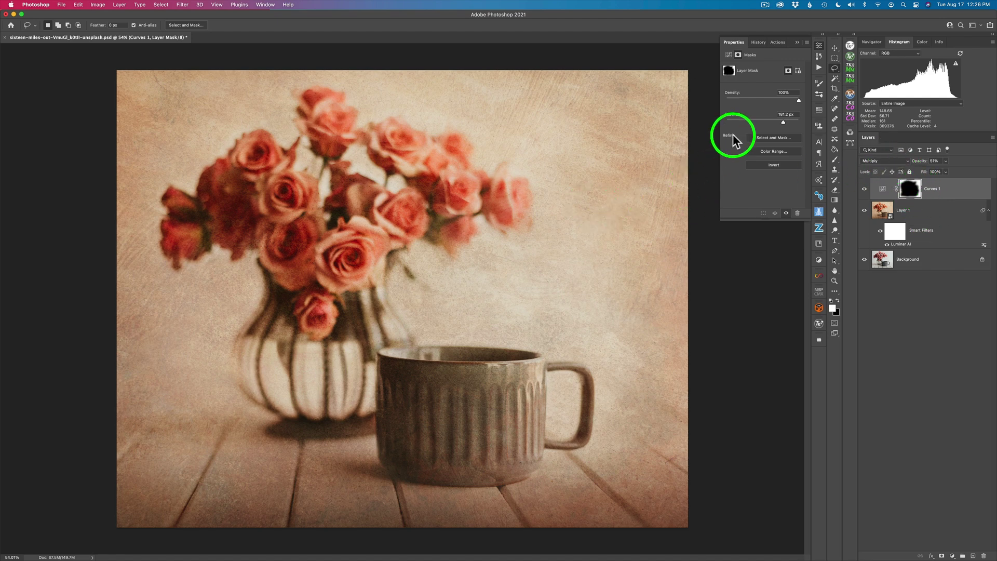
left_click(728, 55)
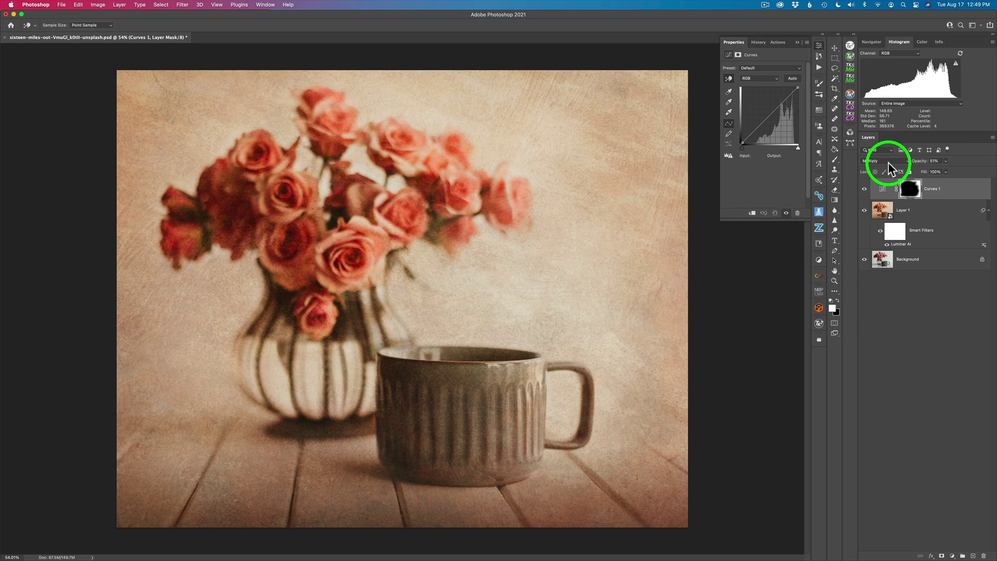
left_click(62, 5)
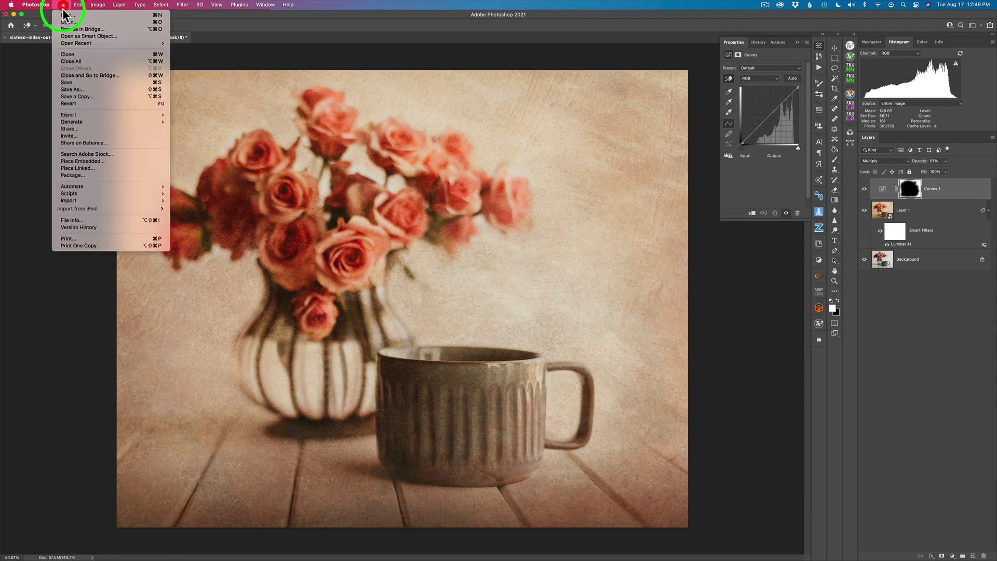
left_click(767, 256)
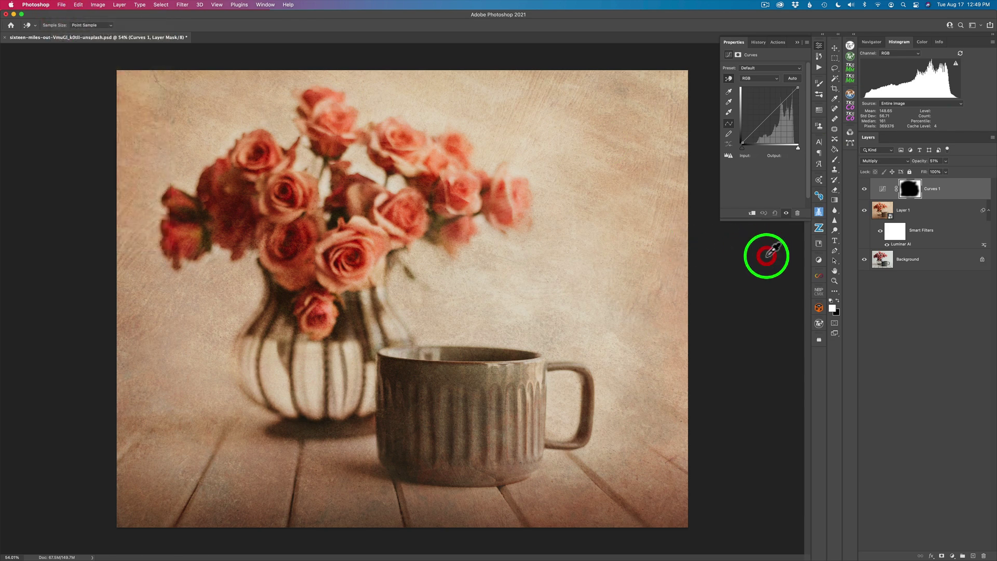